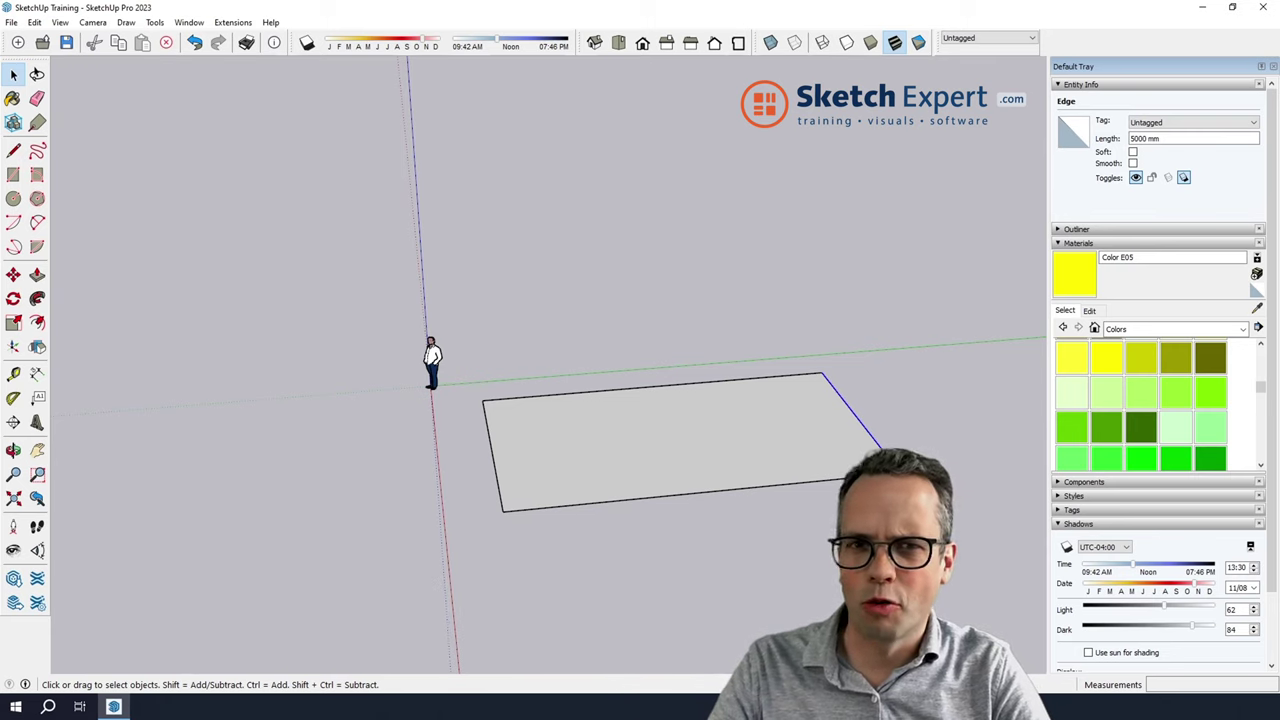
Step: Select the 50 m² rectangle's face together with its four edges
{"action": "key", "text": "p"}
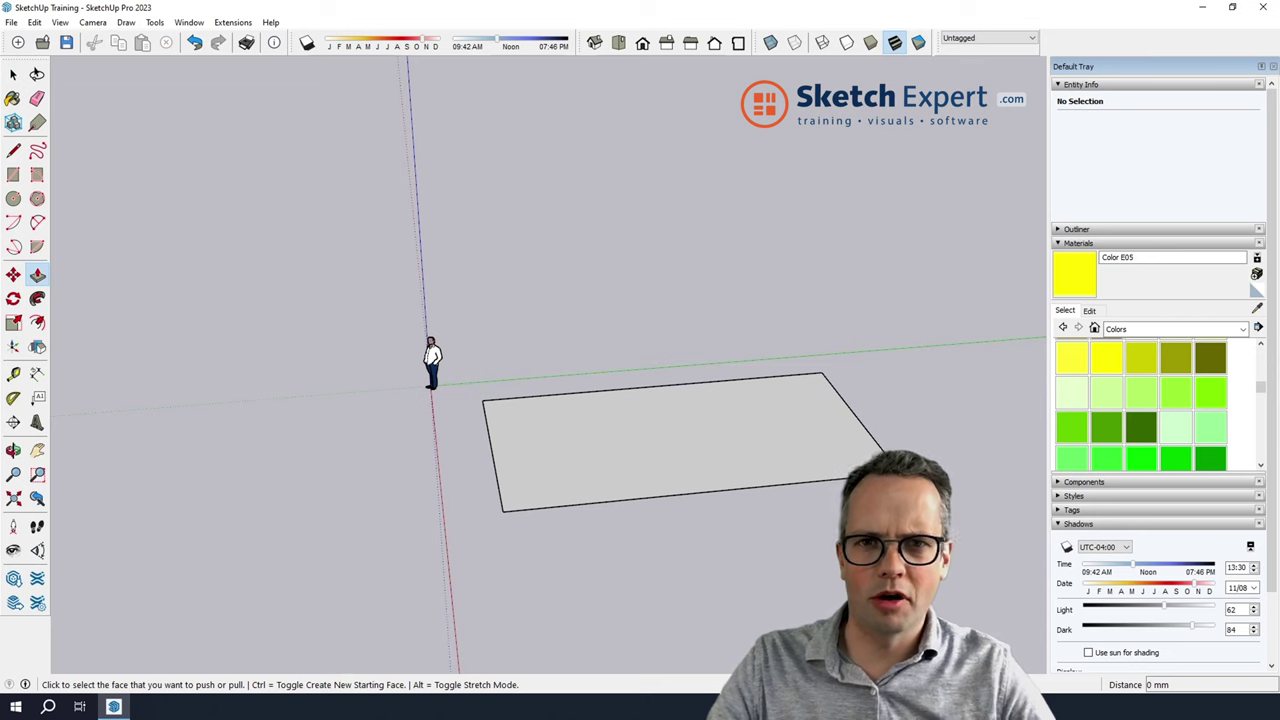
{"action": "left_click", "coordinate": [767, 466]}
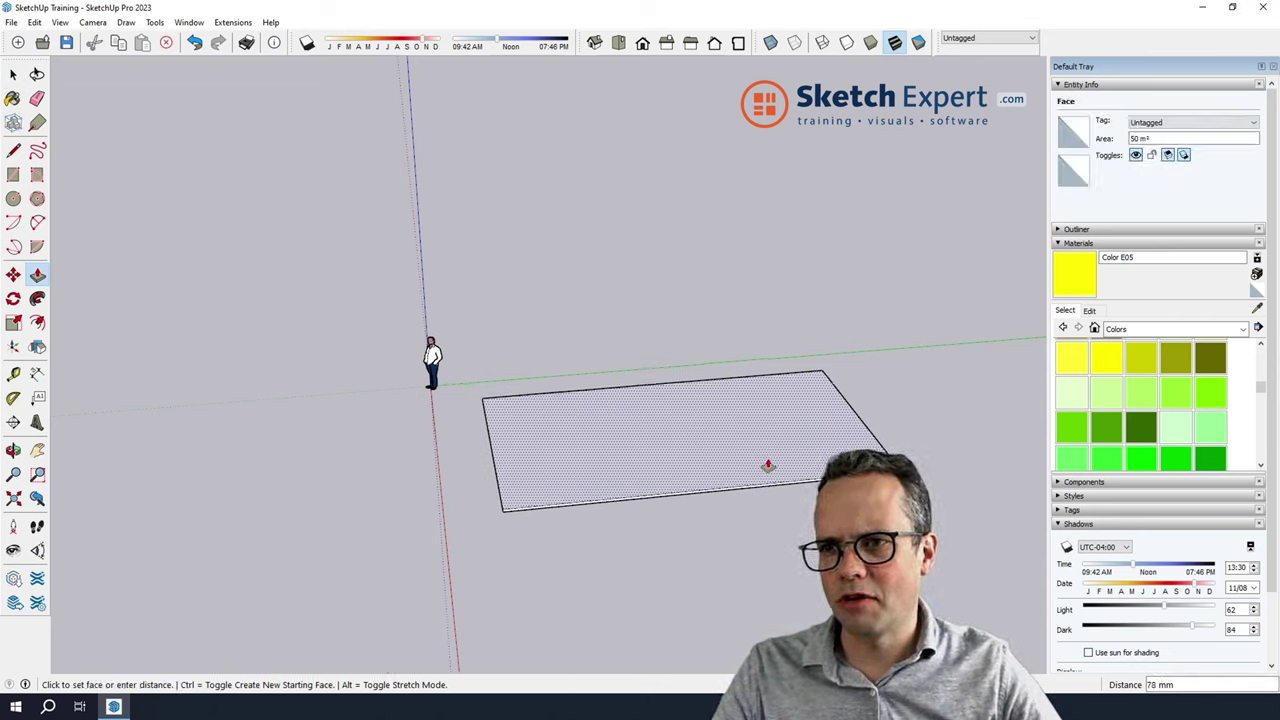
{"action": "key", "text": "space"}
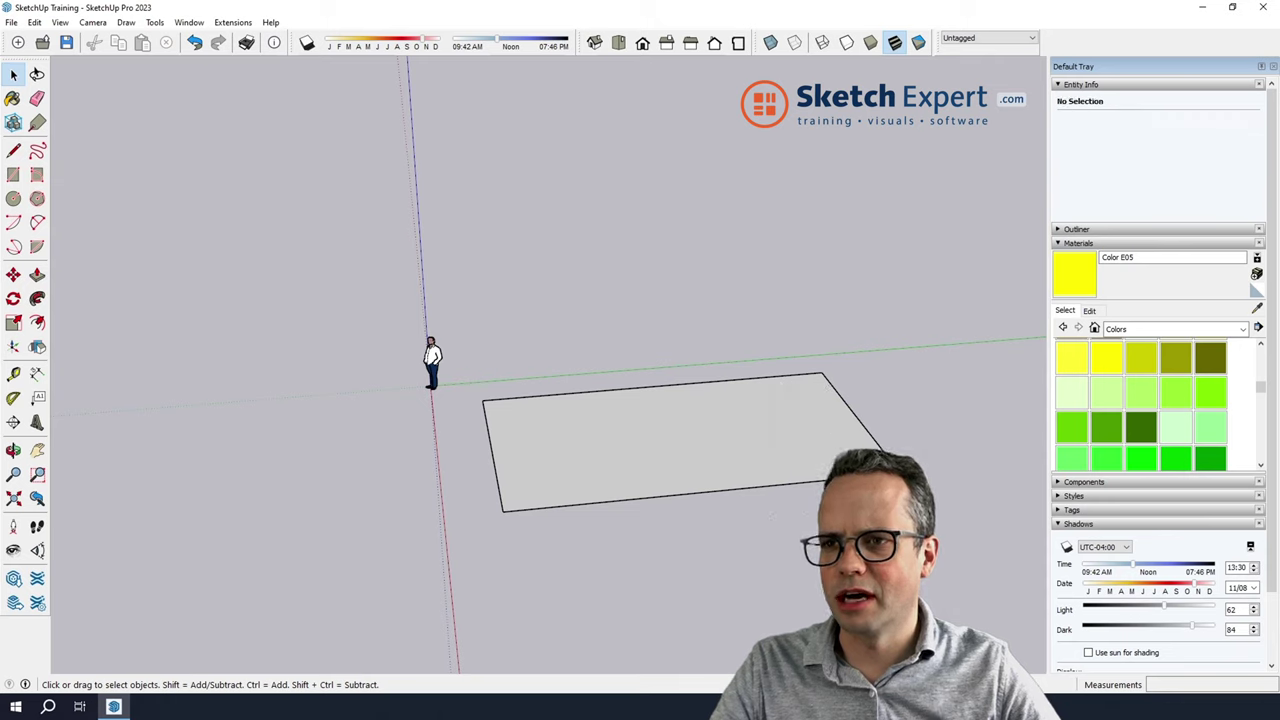
{"action": "mouse_move", "coordinate": [719, 538]}
{"action": "middle_mouse_down"}
{"action": "mouse_move", "coordinate": [457, 591]}
{"action": "mouse_move", "coordinate": [641, 584]}
{"action": "middle_mouse_up"}
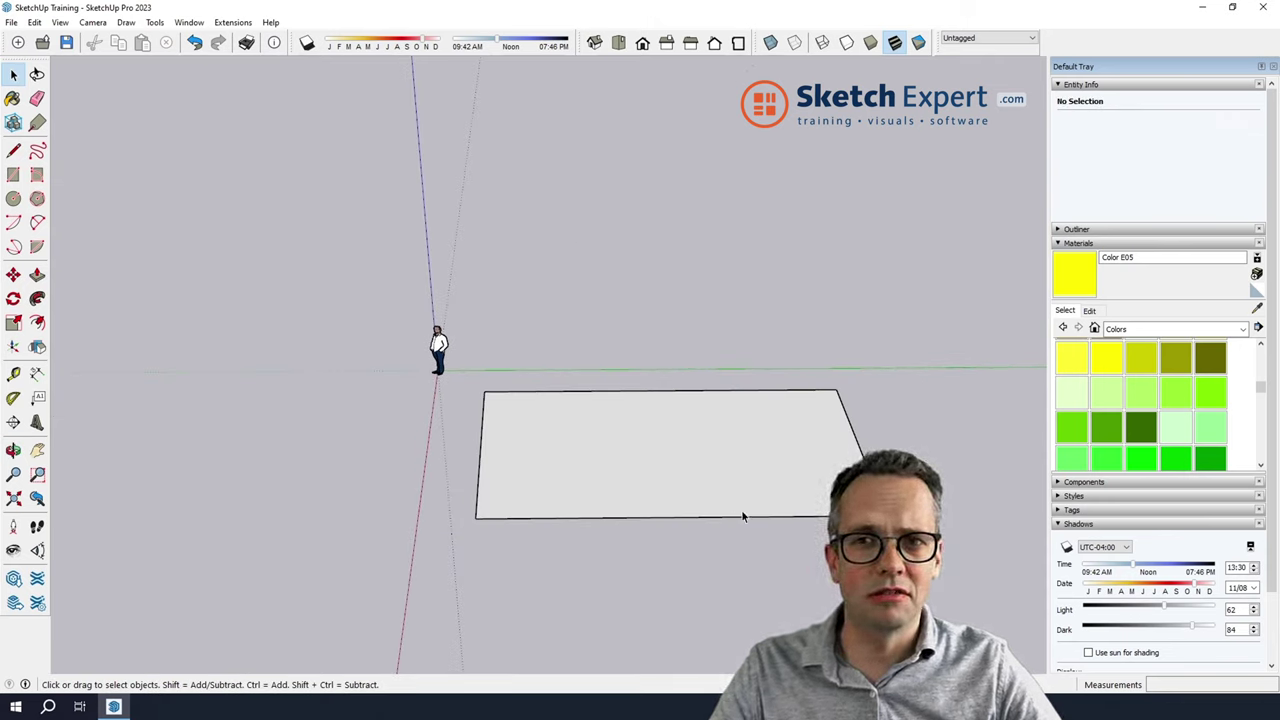
{"action": "mouse_move", "coordinate": [745, 516]}
{"action": "middle_mouse_down"}
{"action": "mouse_move", "coordinate": [743, 560]}
{"action": "mouse_move", "coordinate": [848, 436]}
{"action": "middle_mouse_up"}
{"action": "double_click", "coordinate": [740, 403]}
{"action": "middle_click_drag", "start_coordinate": [737, 403], "coordinate": [670, 494]}
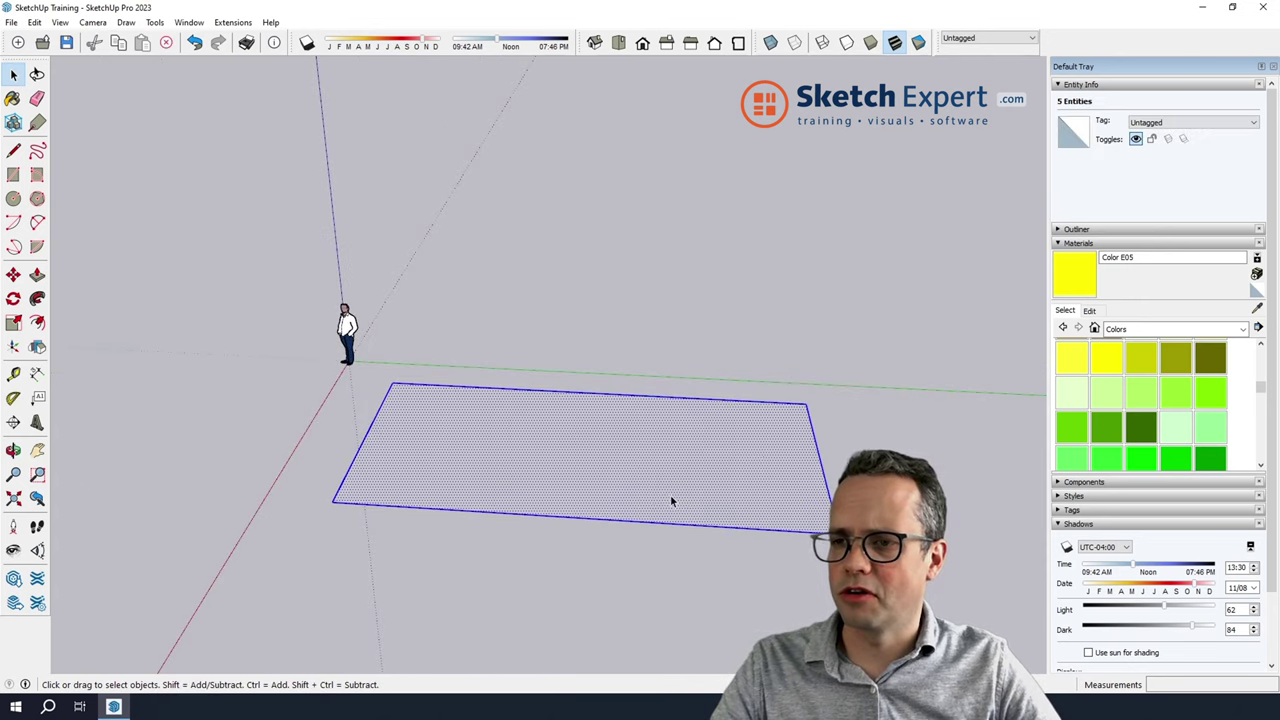
Step: Scale the rectangle inward from its right-edge grip along the green axis, to about 0.87
{"action": "left_click", "coordinate": [13, 322]}
{"action": "mouse_move", "coordinate": [684, 509]}
{"action": "middle_mouse_down"}
{"action": "mouse_move", "coordinate": [759, 495]}
{"action": "mouse_move", "coordinate": [513, 382]}
{"action": "middle_mouse_up"}
{"action": "mouse_move", "coordinate": [406, 403]}
{"action": "middle_mouse_down"}
{"action": "mouse_move", "coordinate": [676, 545]}
{"action": "mouse_move", "coordinate": [652, 594]}
{"action": "middle_mouse_up"}
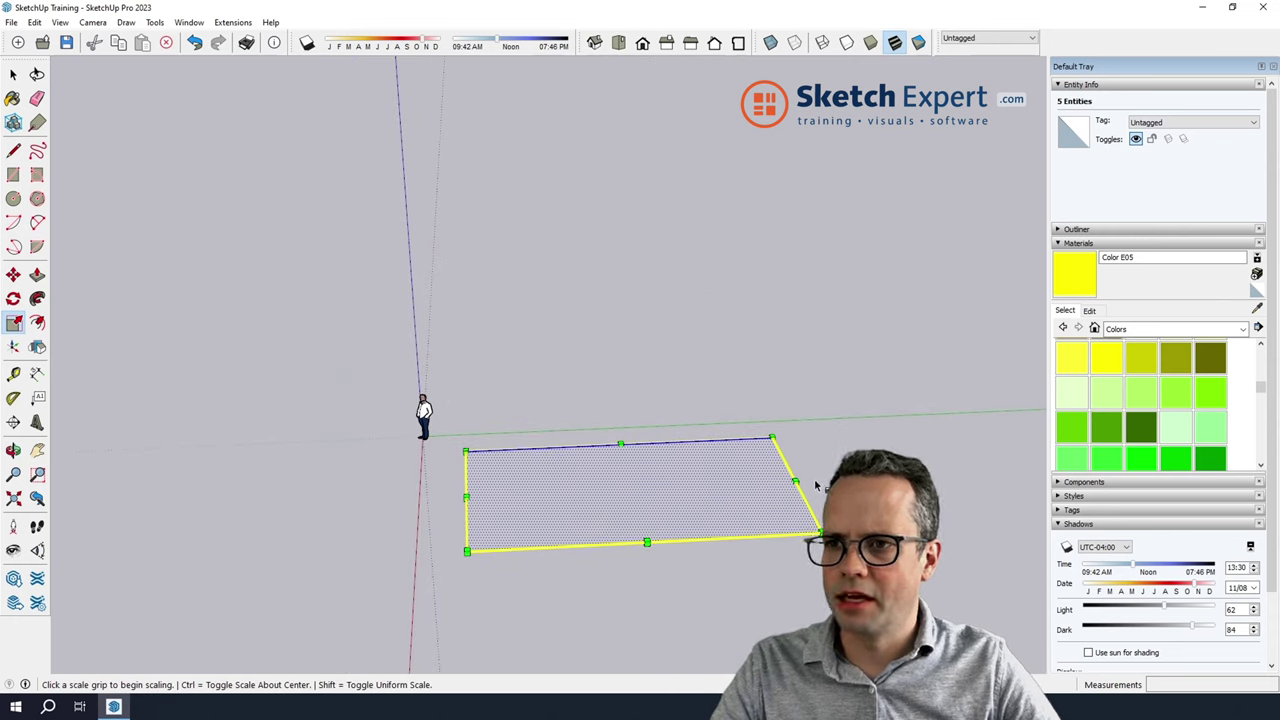
{"action": "left_click", "coordinate": [797, 482]}
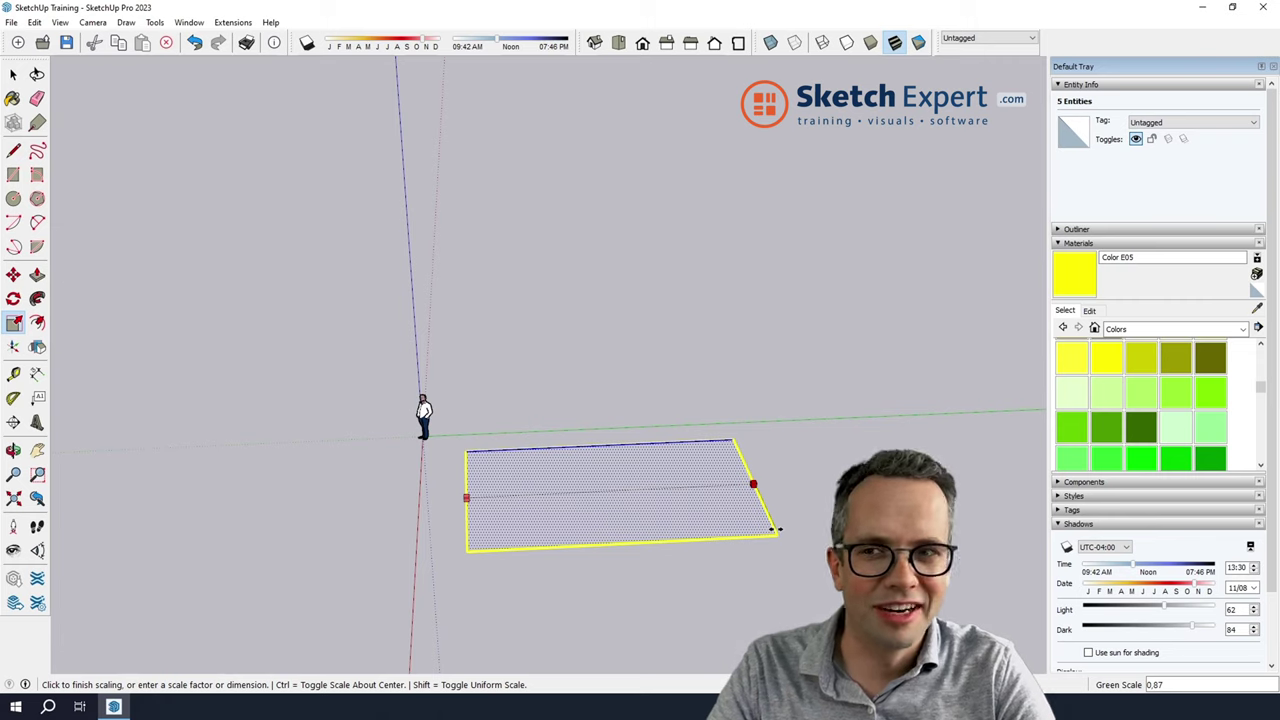
Step: Cancel the resize and place a copy of the rectangle lower right of the original
{"action": "key", "text": "space"}
{"action": "mouse_move", "coordinate": [777, 535]}
{"action": "middle_mouse_down"}
{"action": "mouse_move", "coordinate": [580, 517]}
{"action": "mouse_move", "coordinate": [680, 512]}
{"action": "middle_mouse_up"}
{"action": "key", "text": "m"}
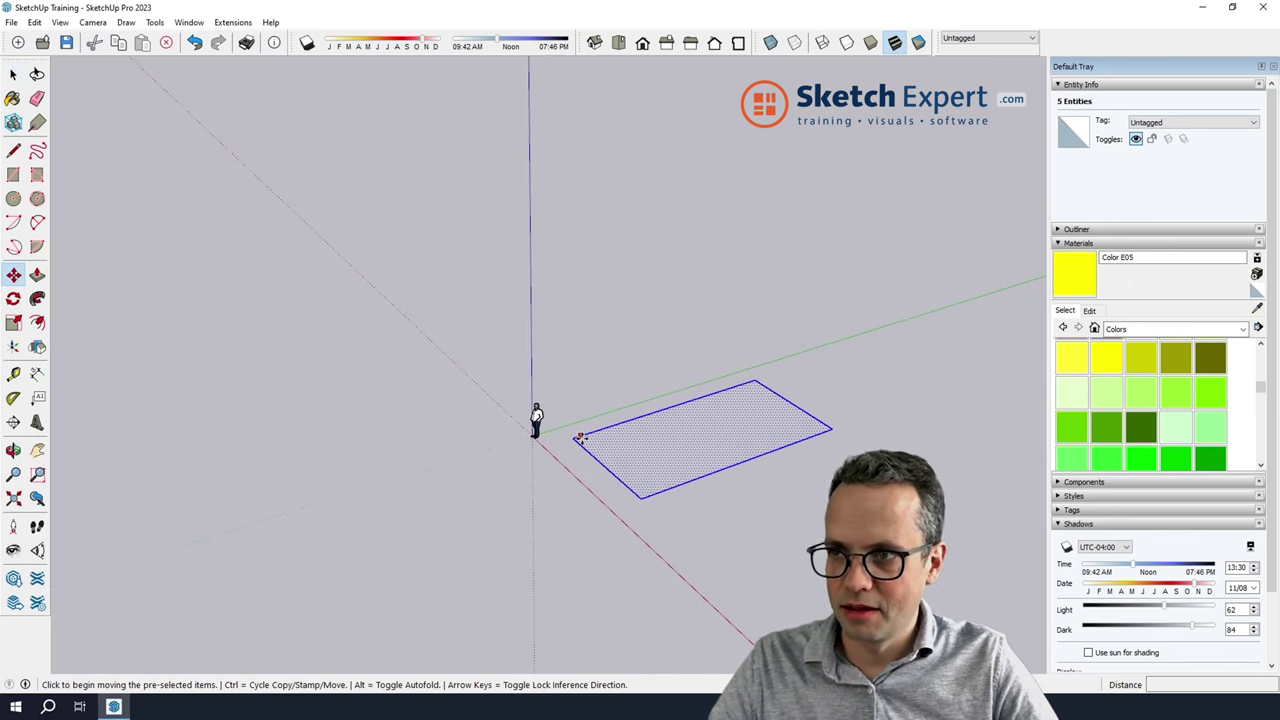
{"action": "key", "text": "ctrl"}
{"action": "left_click", "coordinate": [580, 437]}
{"action": "left_click", "coordinate": [688, 537]}
{"action": "middle_click_drag", "start_coordinate": [688, 537], "coordinate": [490, 509]}
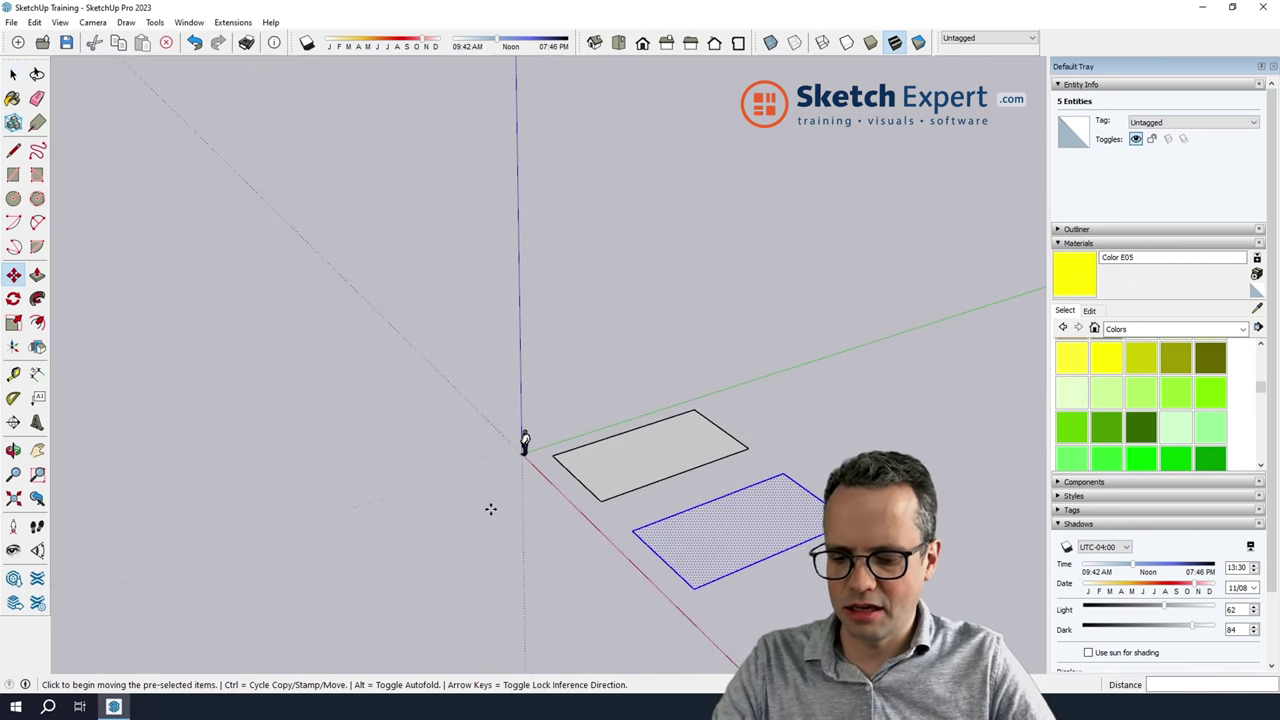
Step: Scale the copy uniformly from a corner grip by a factor of 2
{"action": "key", "text": "s"}
{"action": "left_click", "coordinate": [806, 519]}
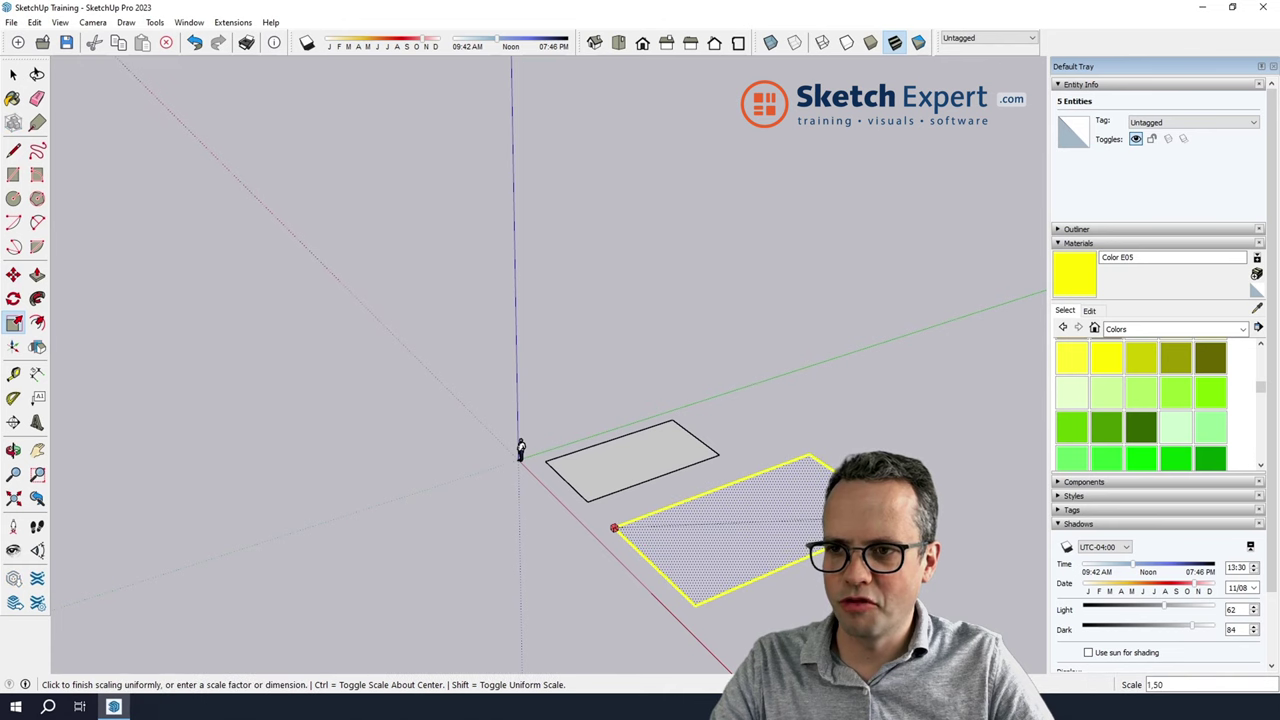
{"action": "type", "text": "2"}
{"action": "key", "text": "Return"}
{"action": "key", "text": "space"}
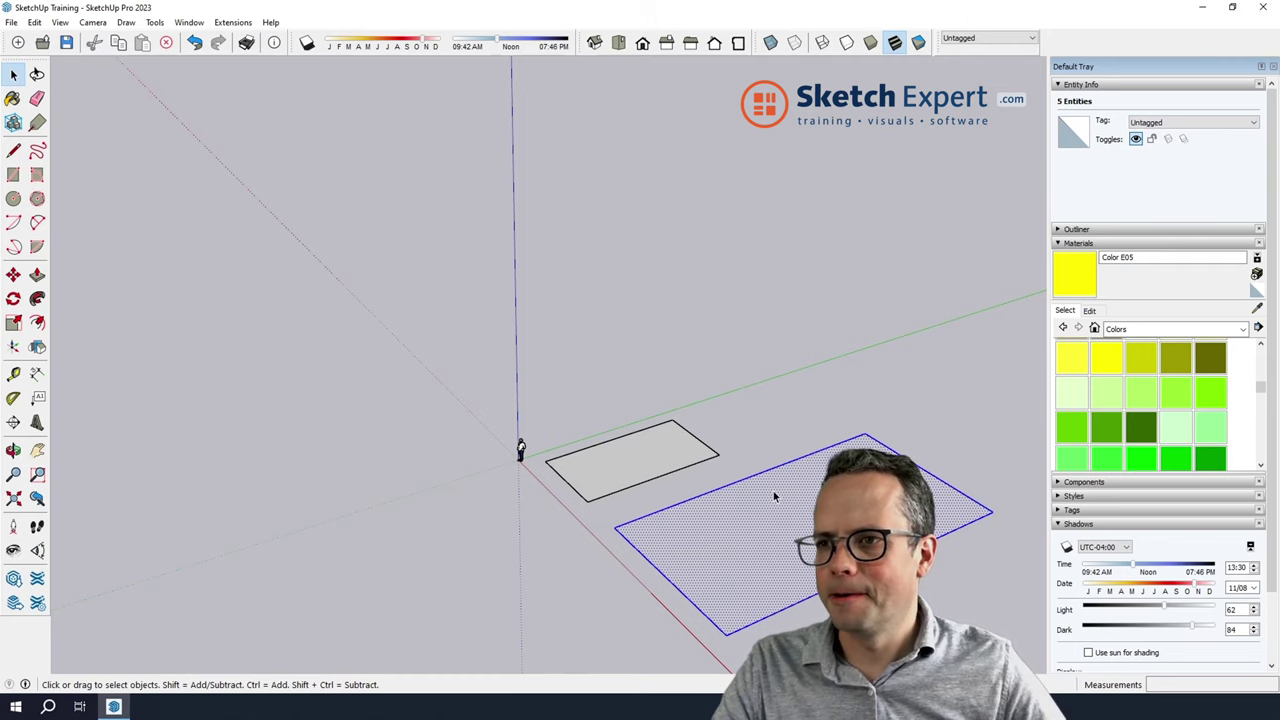
Step: Delete the enlarged copy and reselect the original rectangle's face with its edges
{"action": "key", "text": "Delete"}
{"action": "mouse_move", "coordinate": [771, 491]}
{"action": "middle_mouse_down"}
{"action": "mouse_move", "coordinate": [601, 438]}
{"action": "mouse_move", "coordinate": [635, 491]}
{"action": "middle_mouse_up"}
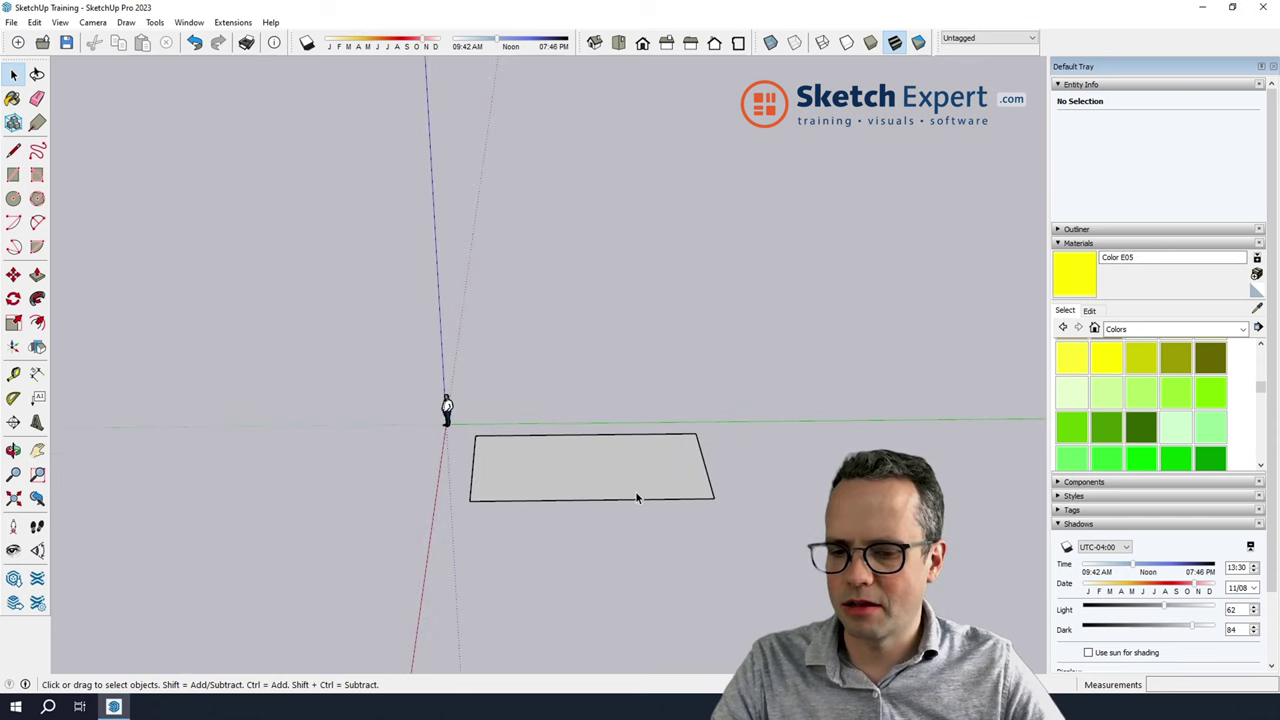
{"action": "key", "text": "p"}
{"action": "left_click", "coordinate": [631, 494]}
{"action": "key", "text": "space"}
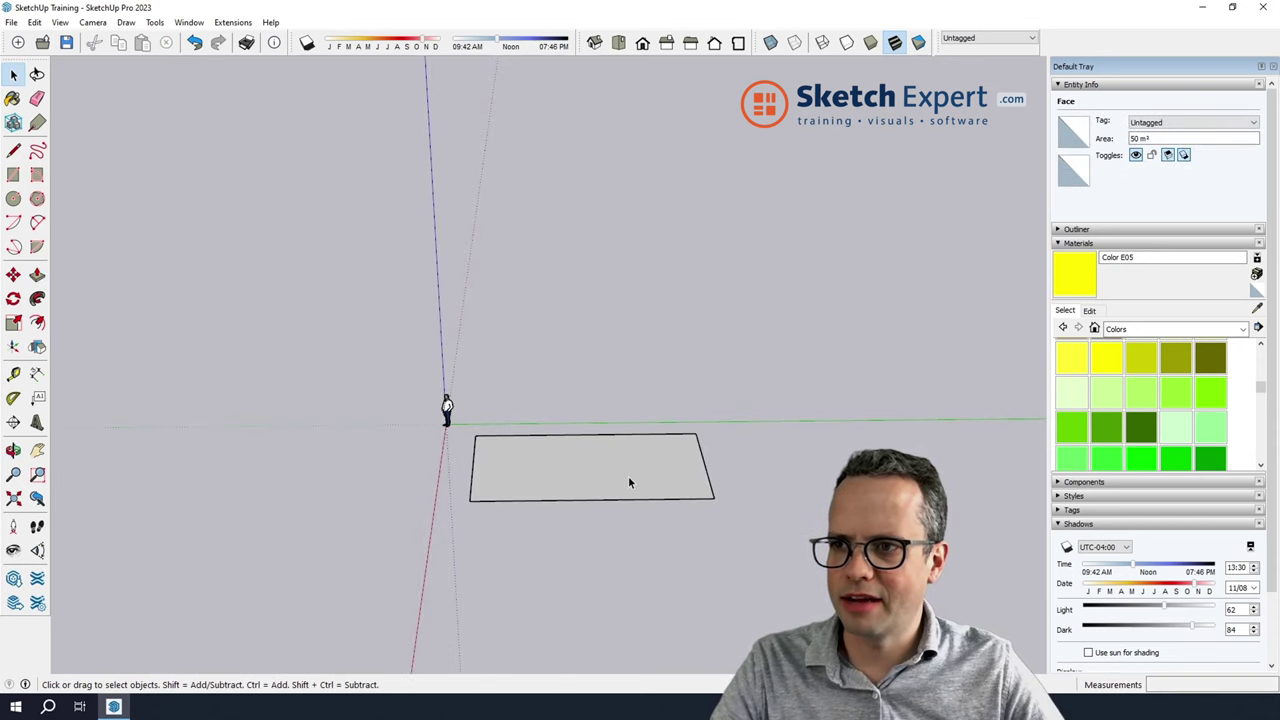
{"action": "left_click", "coordinate": [628, 476]}
{"action": "double_click", "coordinate": [628, 482]}
Step: Scale the rectangle along the green axis to 5m, making it square
{"action": "key", "text": "s"}
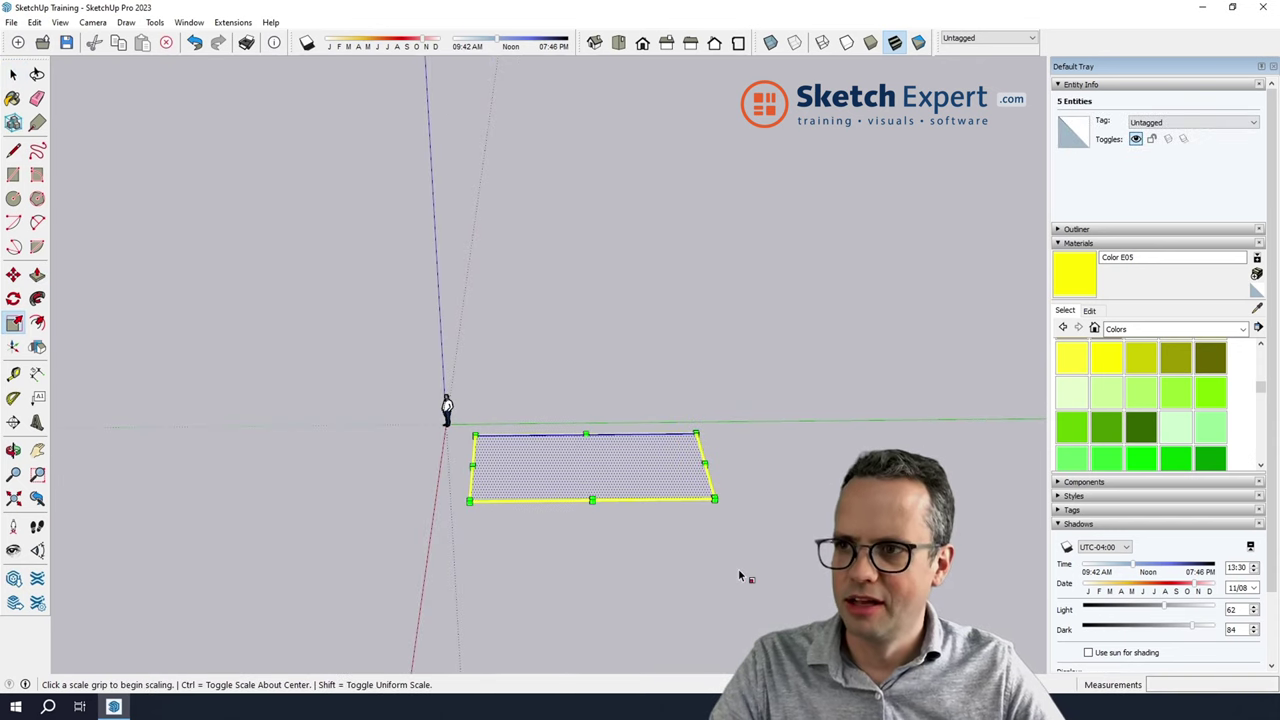
{"action": "middle_click_drag", "start_coordinate": [737, 574], "coordinate": [972, 590]}
{"action": "left_click", "coordinate": [658, 505]}
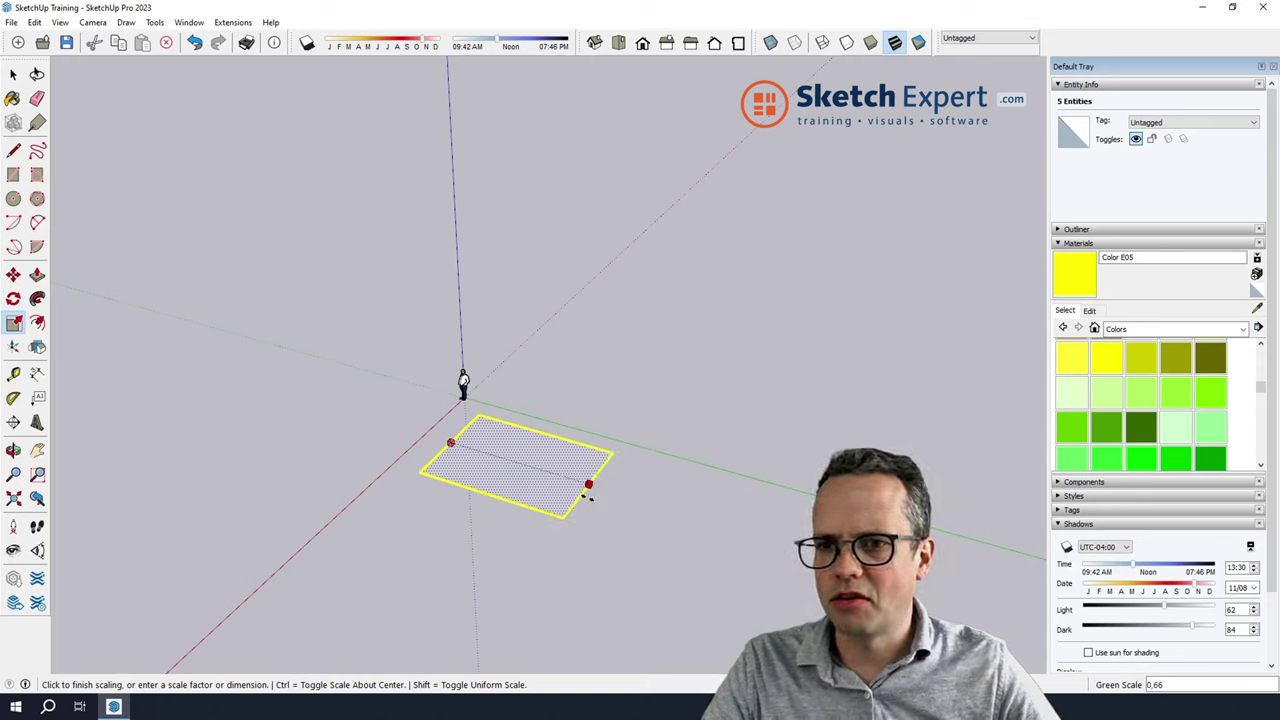
{"action": "left_click", "coordinate": [690, 525]}
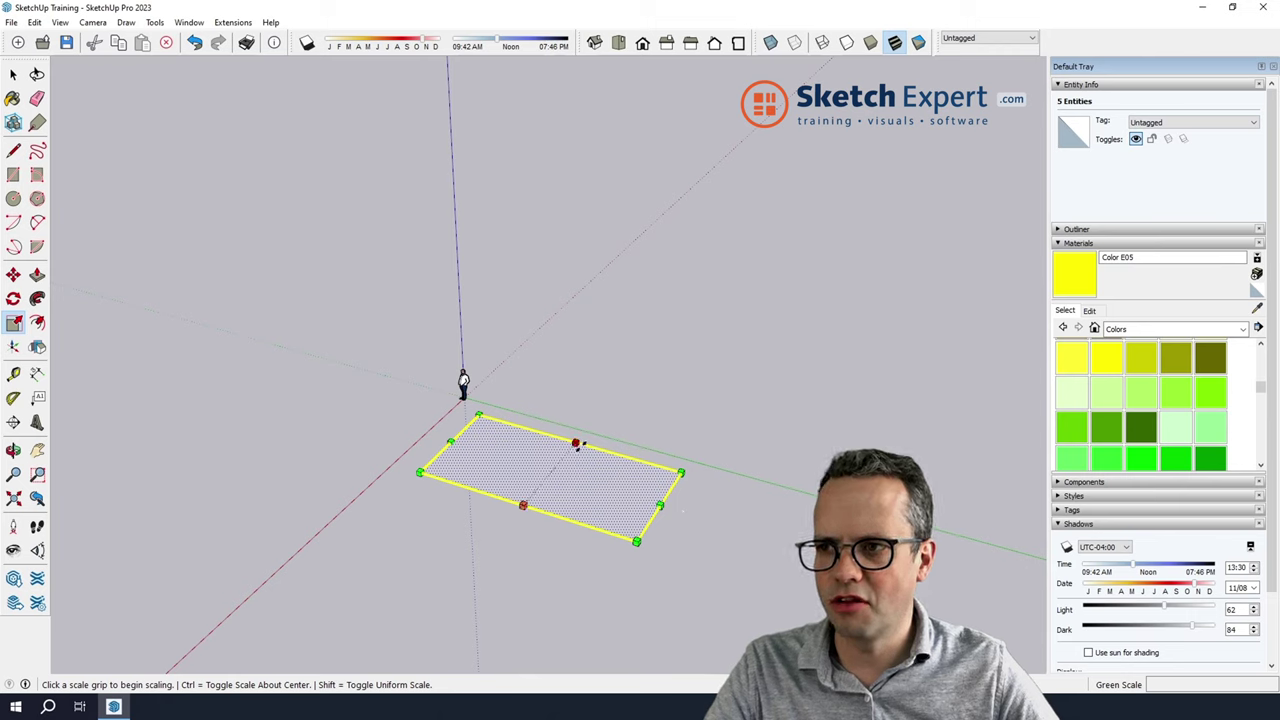
{"action": "left_click", "coordinate": [660, 506]}
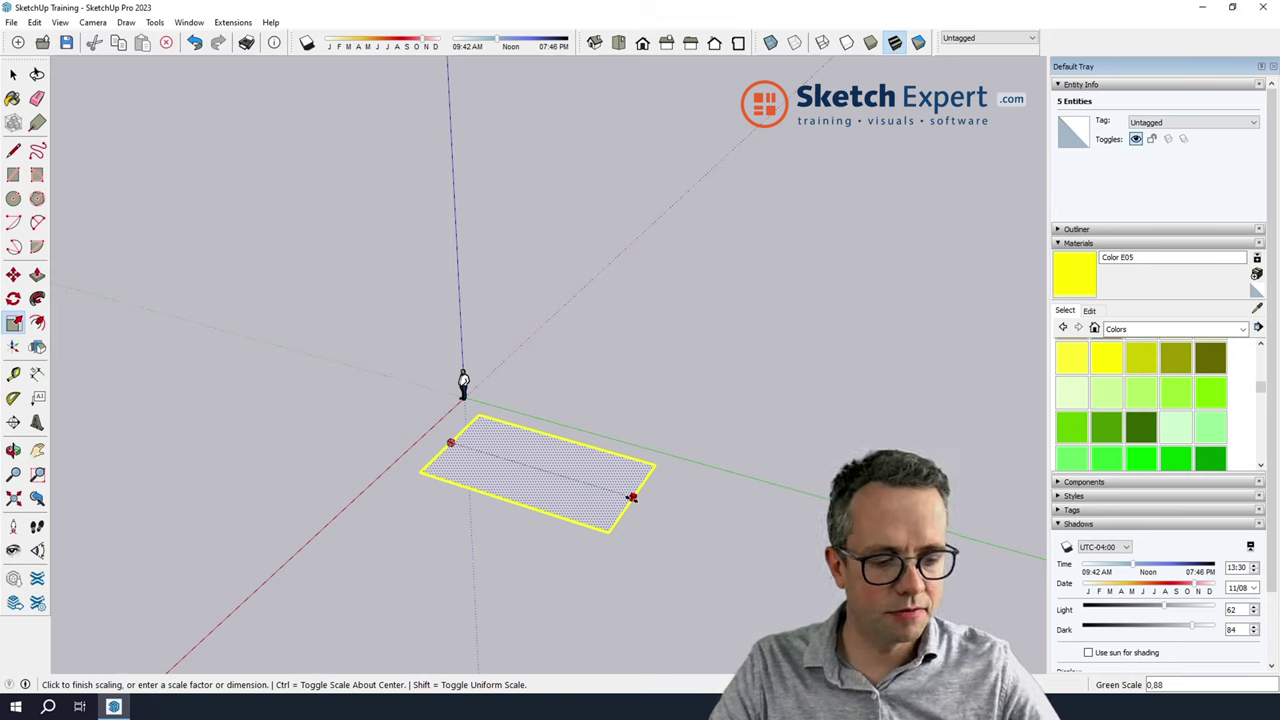
{"action": "type", "text": "5m"}
{"action": "key", "text": "Return"}
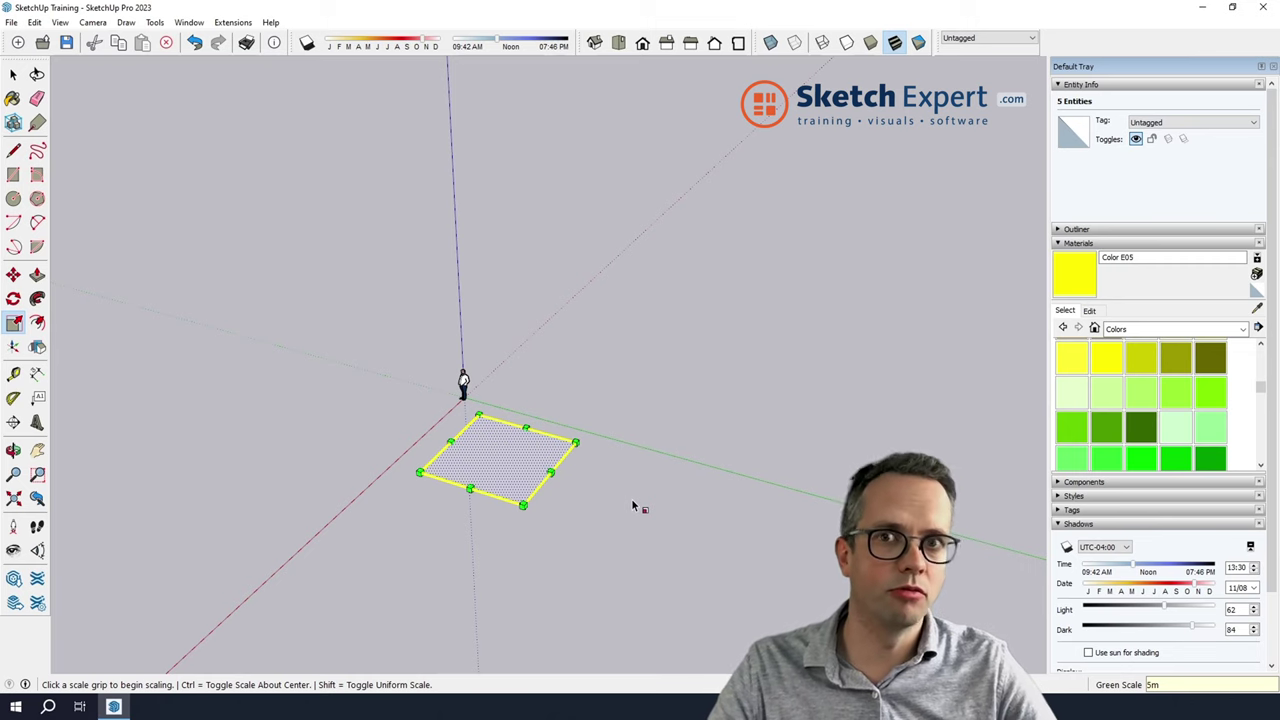
Step: Stretch the square along the red axis to 8m, making an 8m by 5m rectangle
{"action": "left_click", "coordinate": [470, 488]}
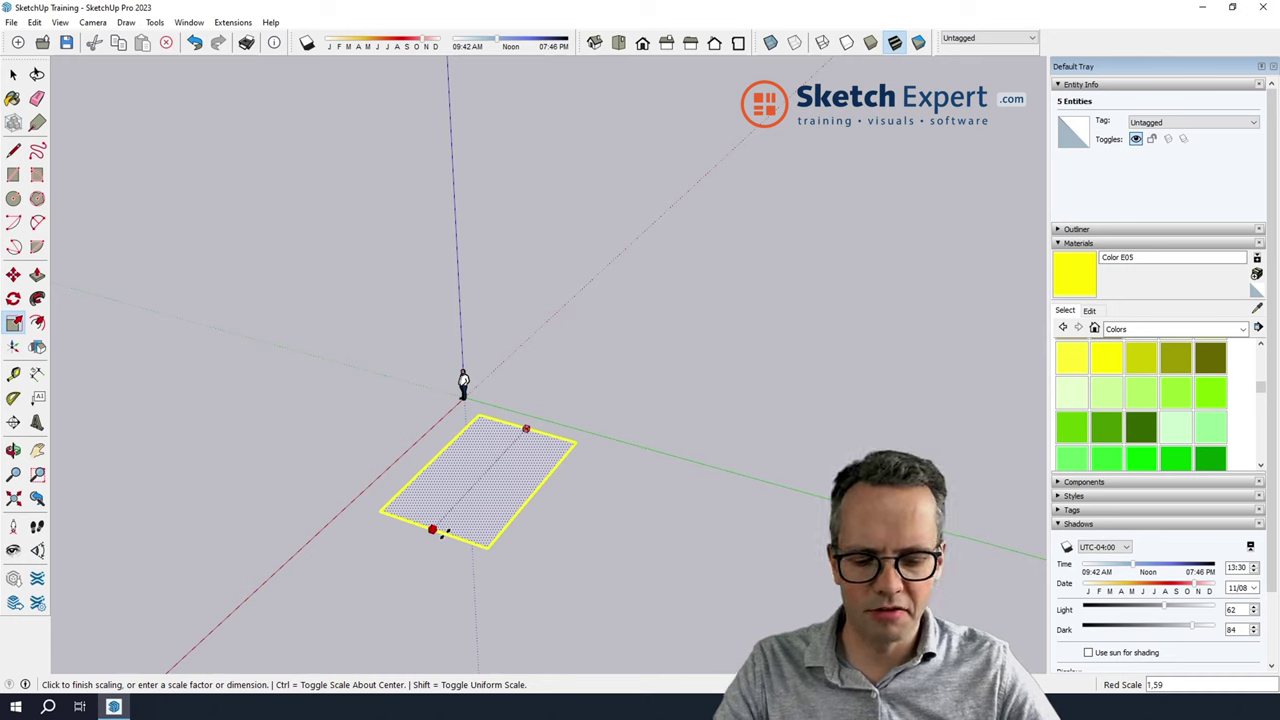
{"action": "type", "text": "m"}
{"action": "key", "text": "Return"}
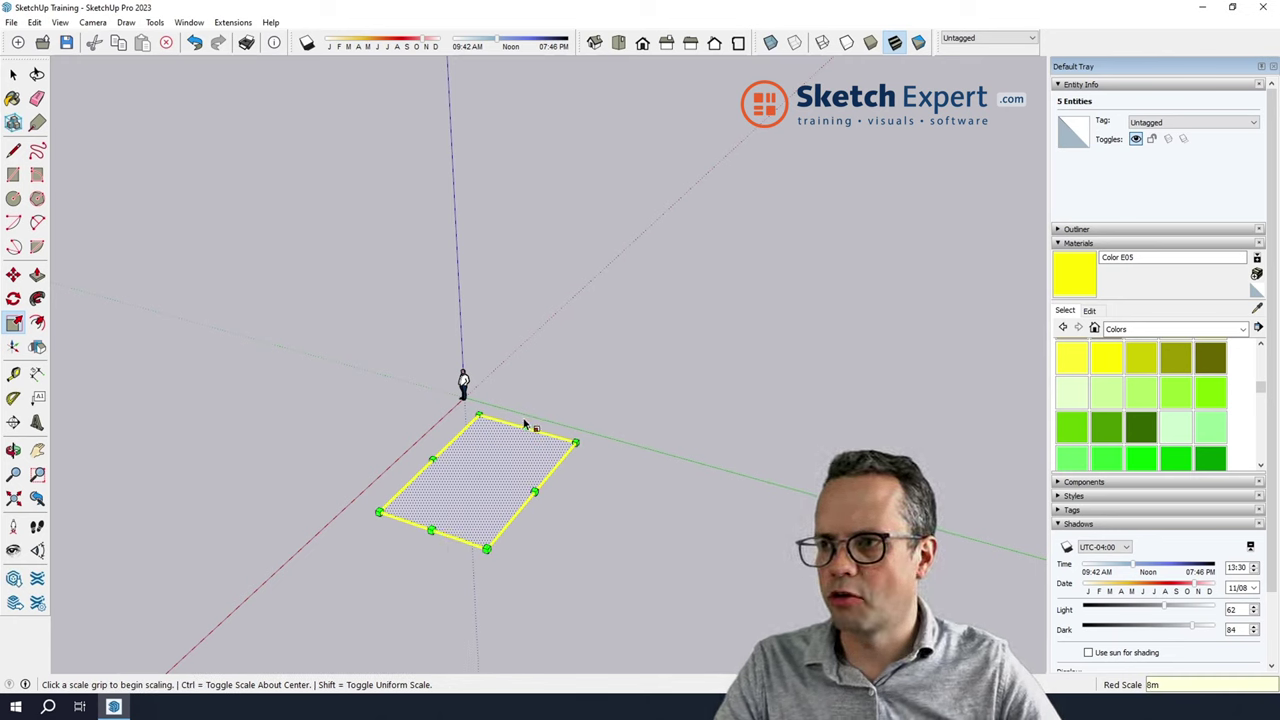
{"action": "key", "text": "space"}
{"action": "left_click", "coordinate": [656, 466]}
{"action": "middle_click_drag", "start_coordinate": [487, 472], "coordinate": [617, 553]}
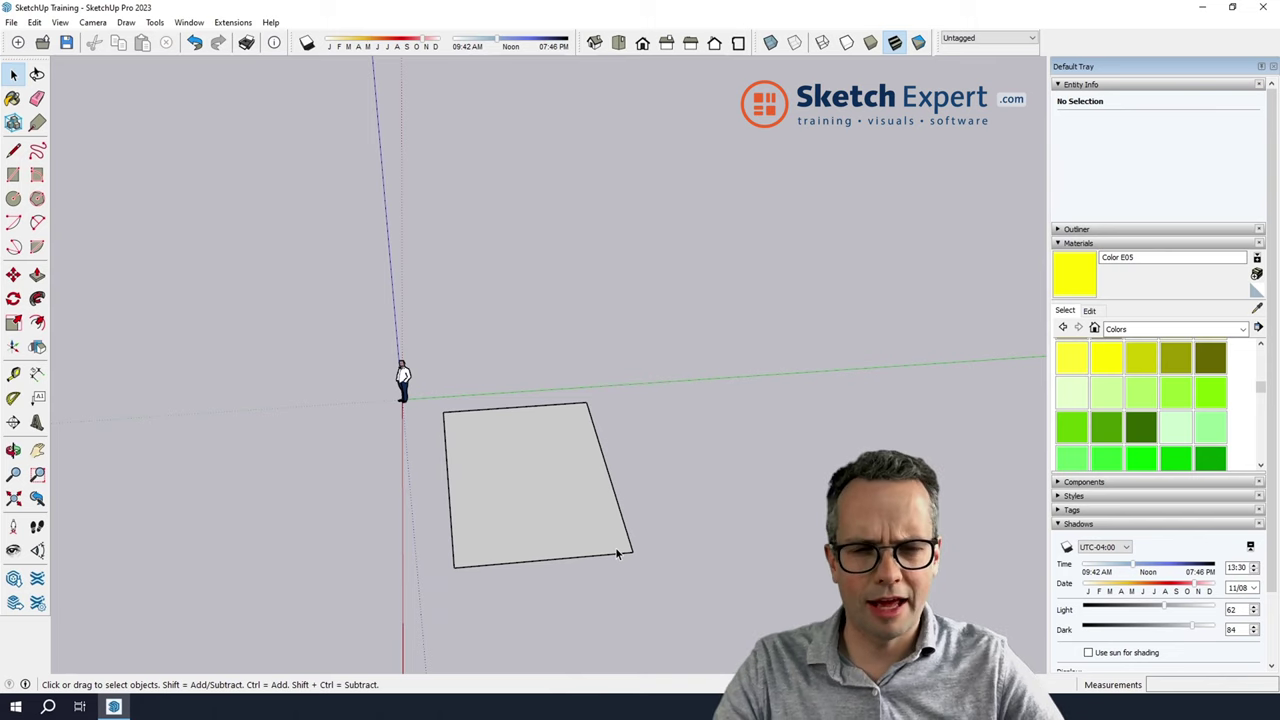
Step: Push/pull the 8m by 5m rectangle upward into a solid box
{"action": "key", "text": "p"}
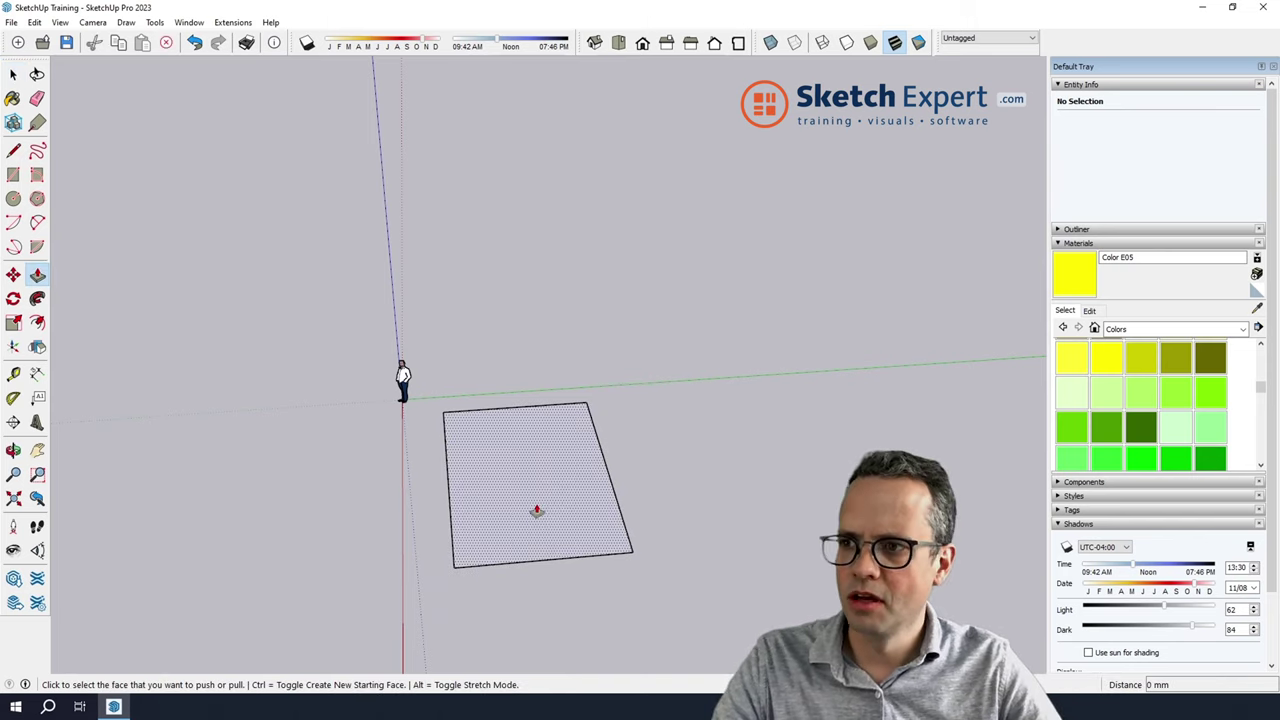
{"action": "left_click", "coordinate": [534, 509]}
{"action": "left_click", "coordinate": [560, 442]}
{"action": "middle_click_drag", "start_coordinate": [563, 440], "coordinate": [840, 500]}
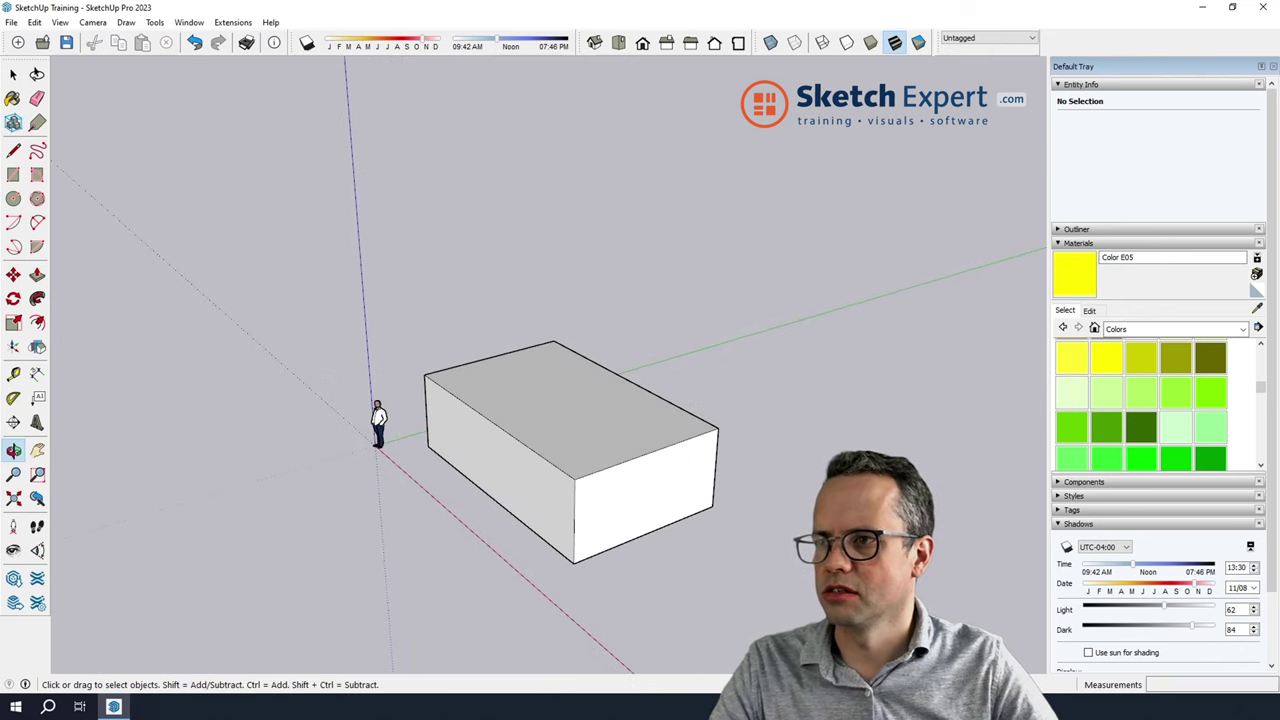
Step: Try shrinking the box's top face with Scale, then undo the change
{"action": "left_click", "coordinate": [600, 430]}
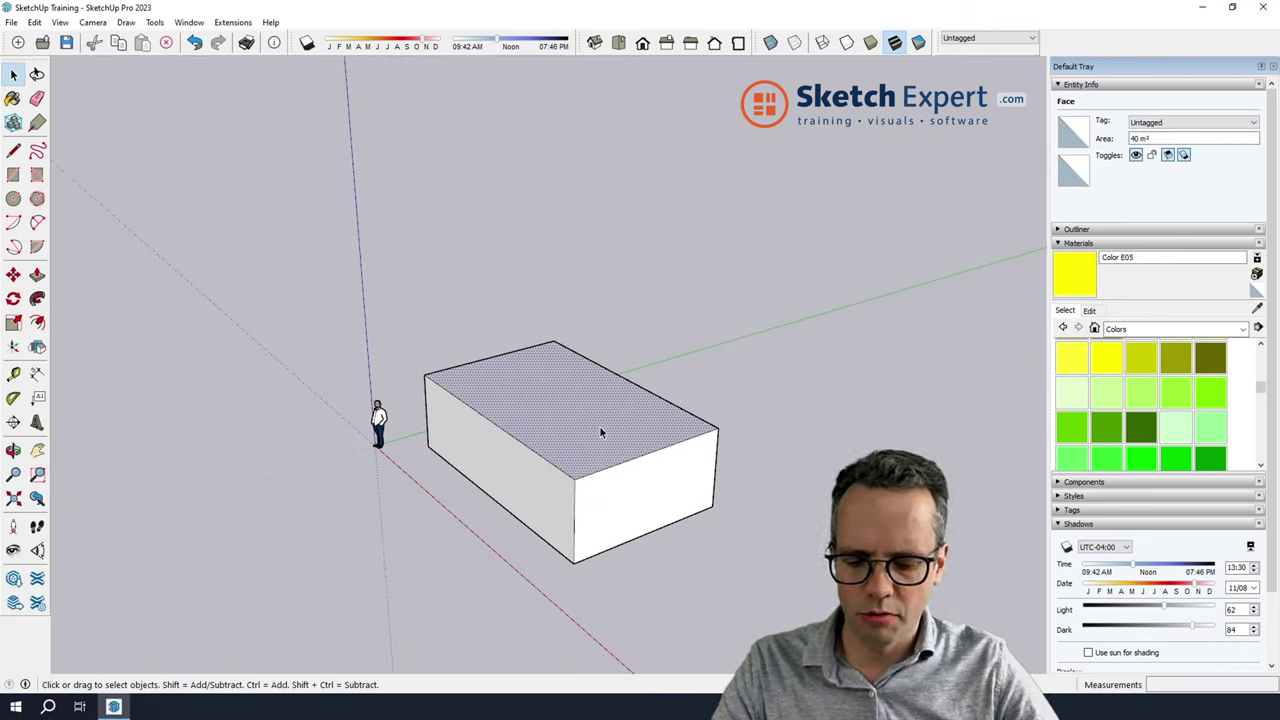
{"action": "key", "text": "s"}
{"action": "left_click", "coordinate": [717, 430]}
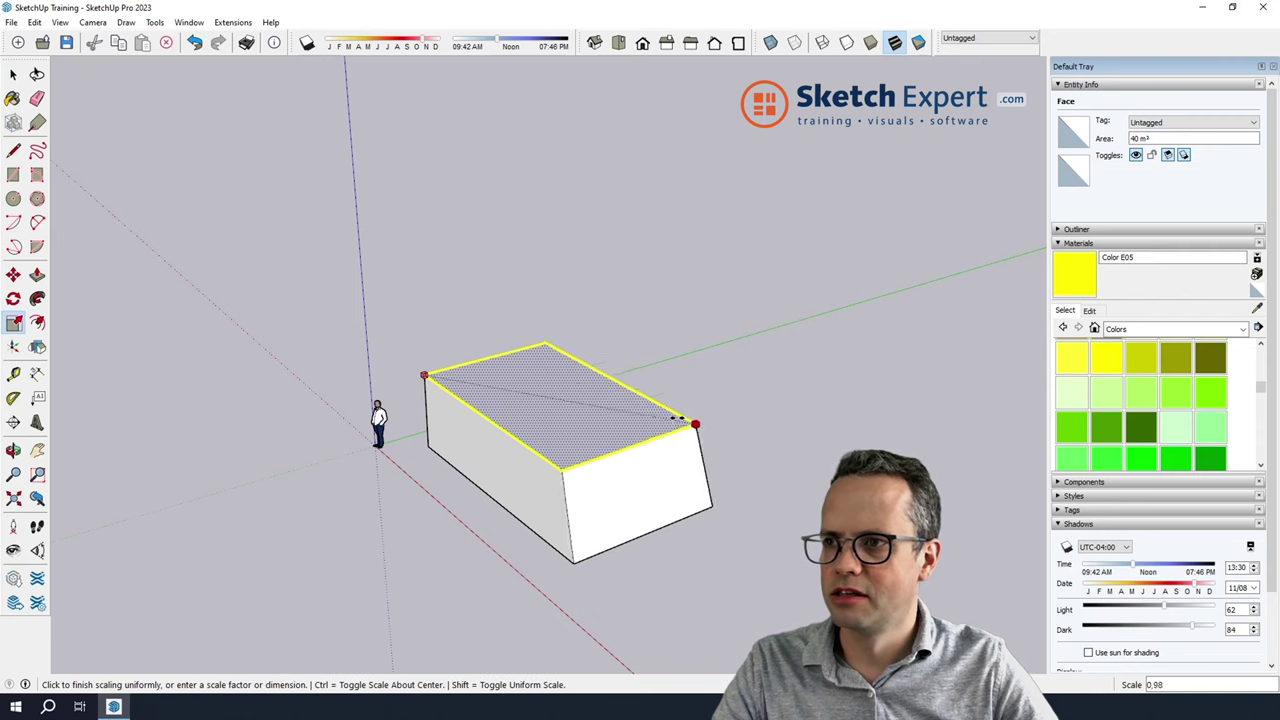
{"action": "key", "text": "Escape"}
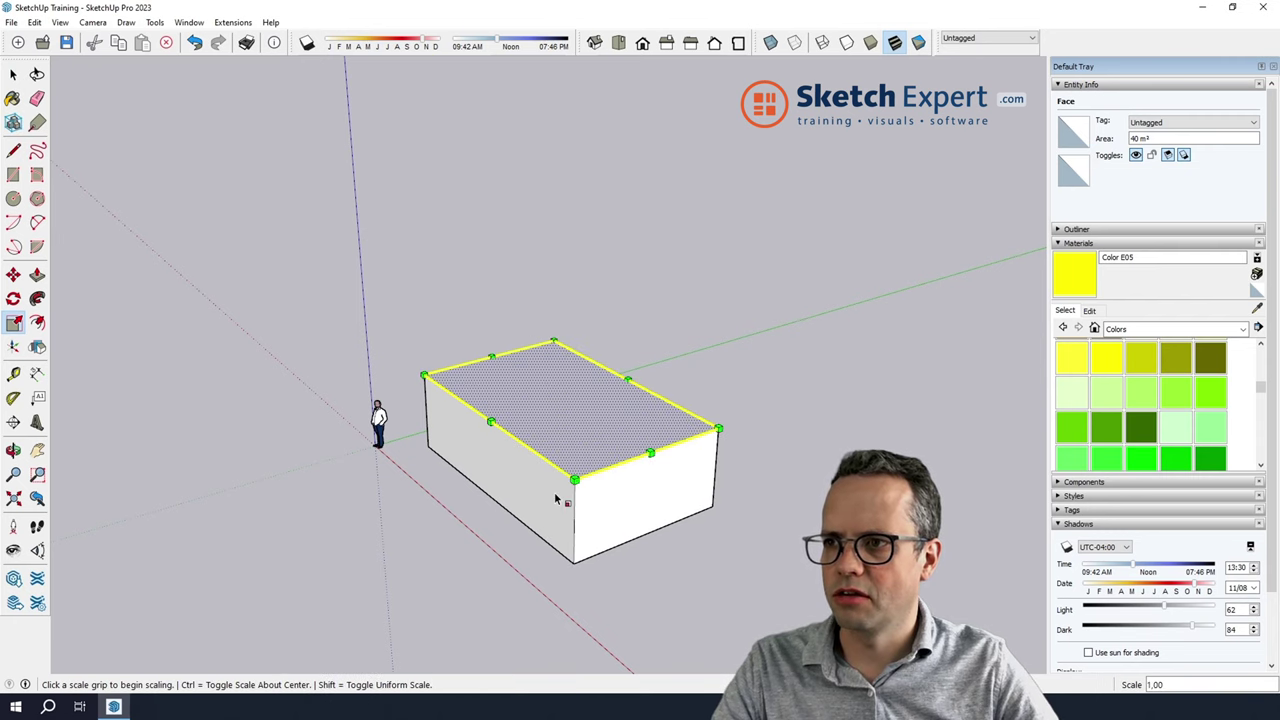
{"action": "left_click", "coordinate": [573, 478]}
{"action": "left_click", "coordinate": [562, 398]}
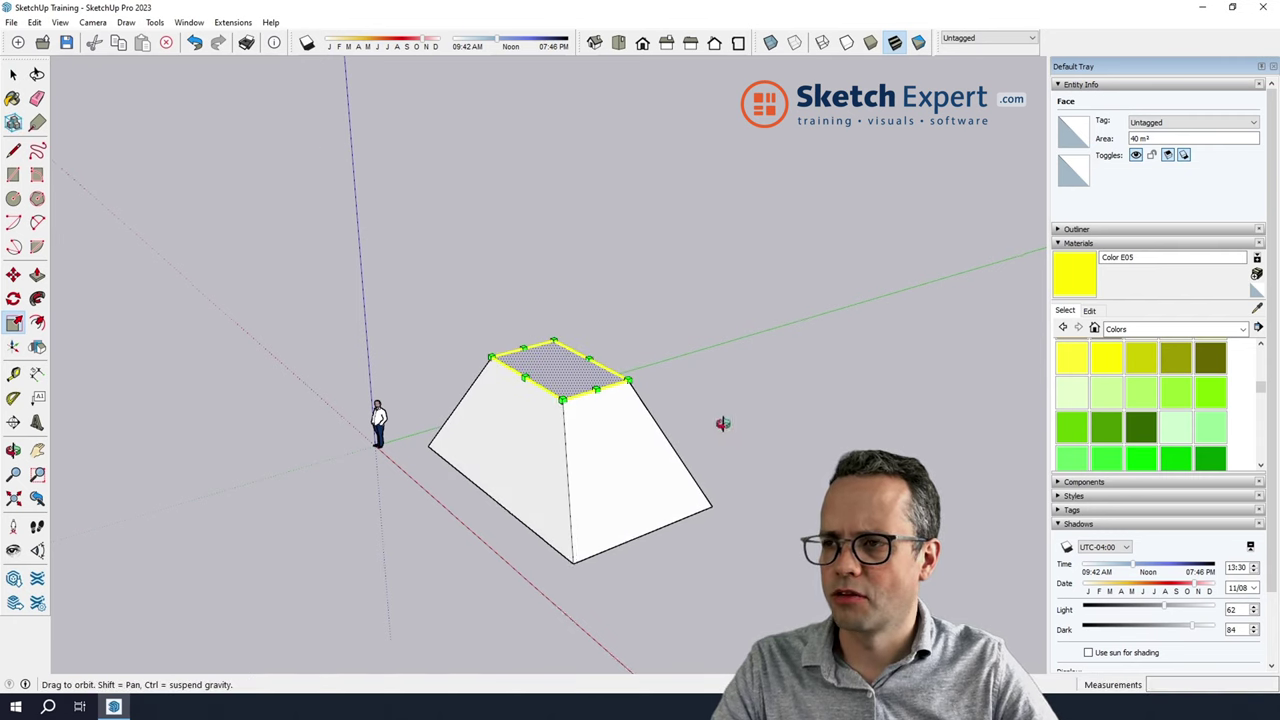
{"action": "mouse_move", "coordinate": [720, 423]}
{"action": "middle_mouse_down"}
{"action": "mouse_move", "coordinate": [289, 343]}
{"action": "mouse_move", "coordinate": [760, 423]}
{"action": "middle_mouse_up"}
{"action": "key", "text": "ctrl+z"}
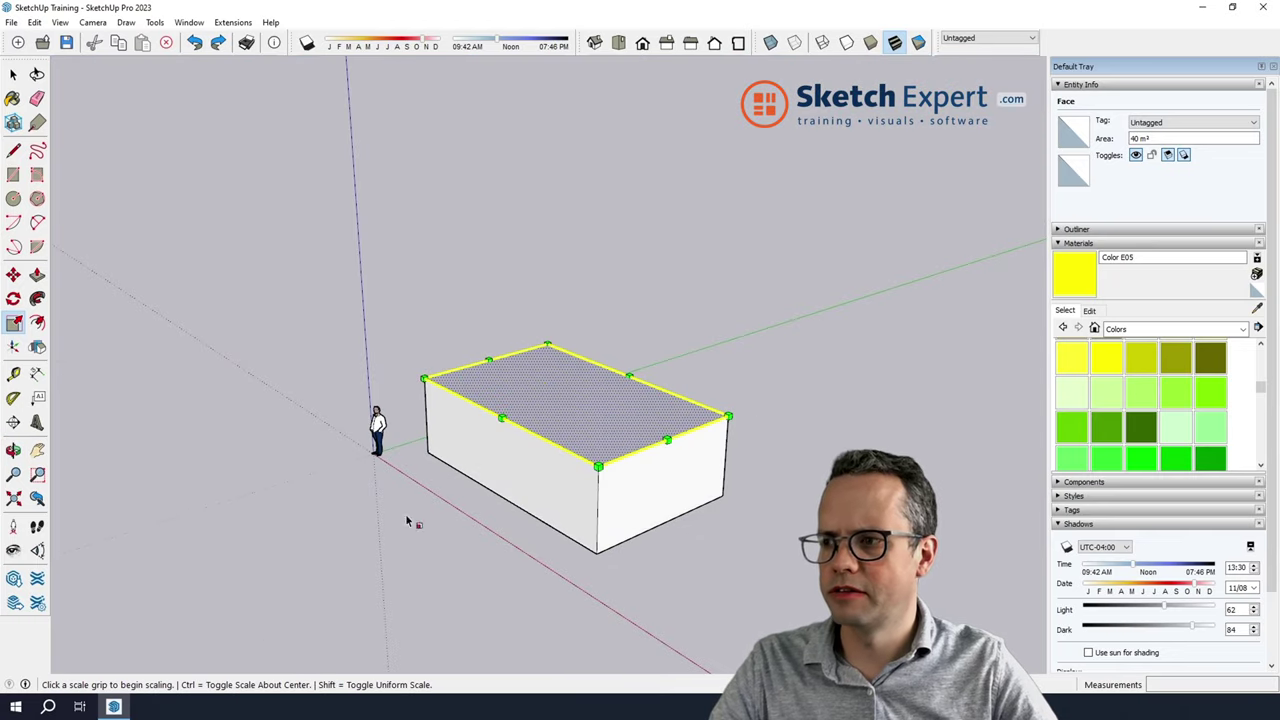
Step: Shrink the top face about its centre, setting its red-axis length to 2 m
{"action": "left_click", "coordinate": [729, 417], "text": "ctrl"}
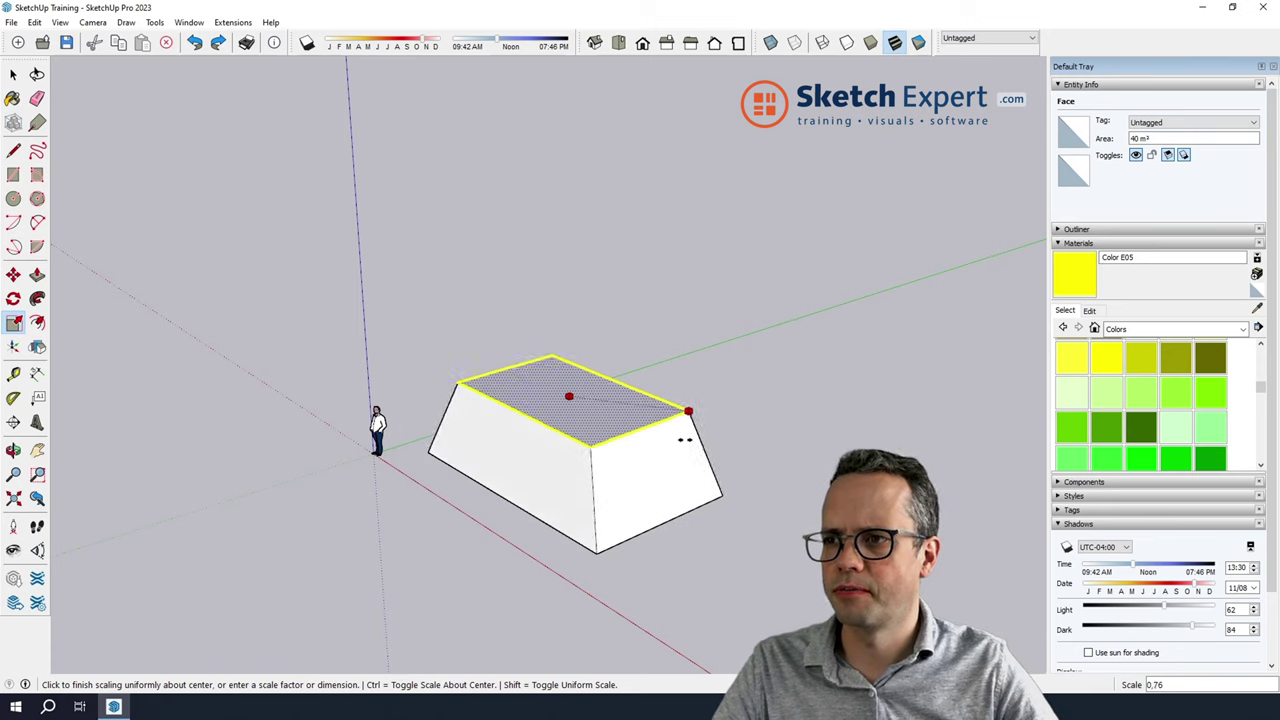
{"action": "left_click", "coordinate": [660, 427]}
{"action": "scroll", "coordinate": [650, 420], "scroll_direction": "up", "scroll_amount": 2}
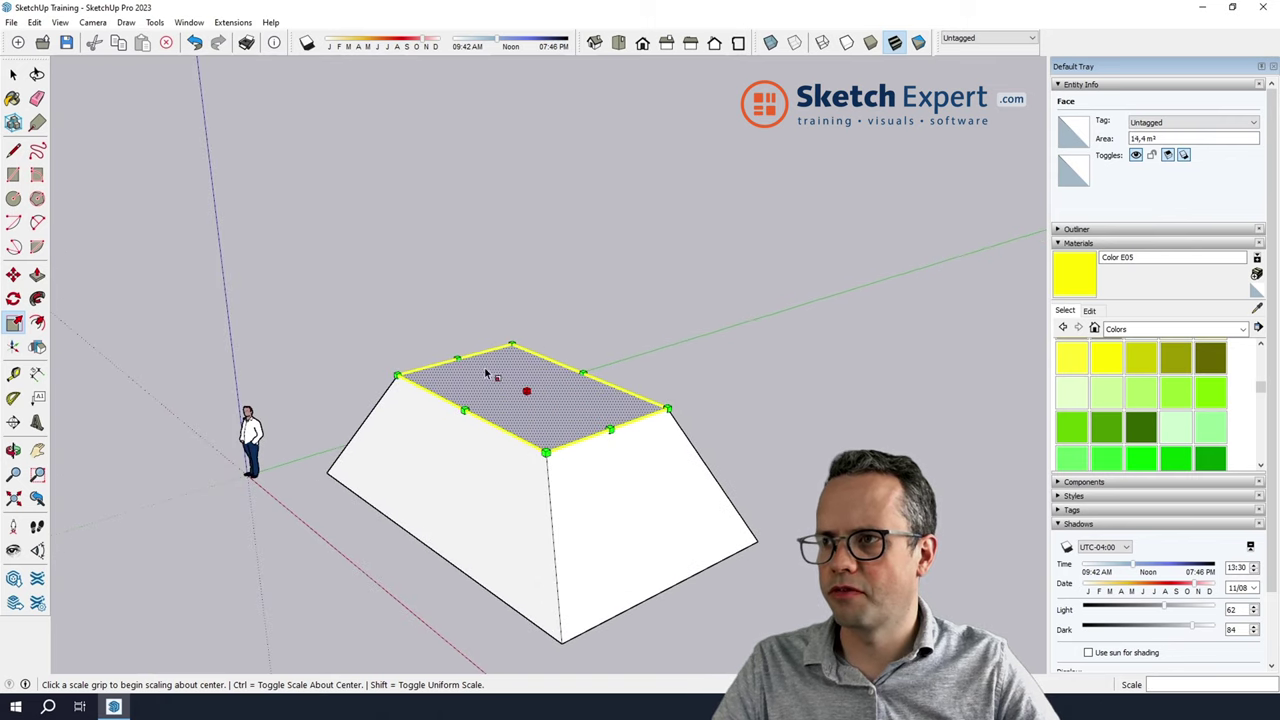
{"action": "left_click", "coordinate": [612, 430]}
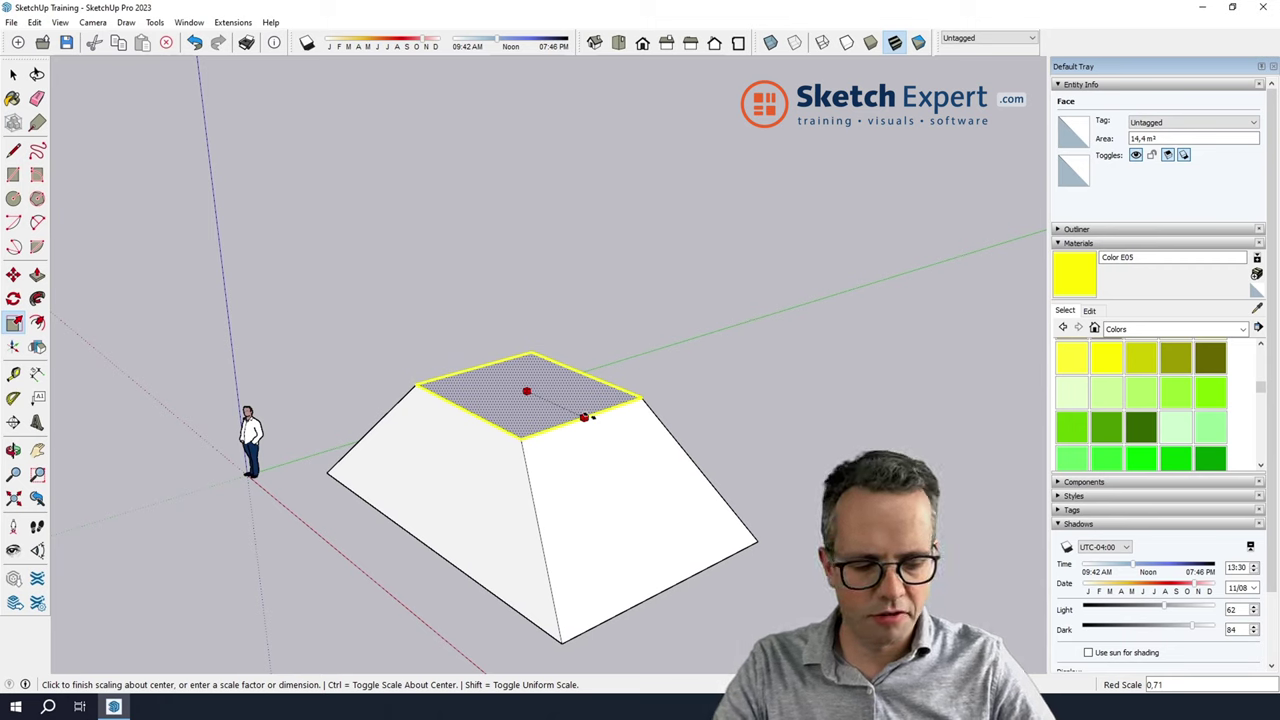
{"action": "type", "text": "2m"}
{"action": "key", "text": "Return"}
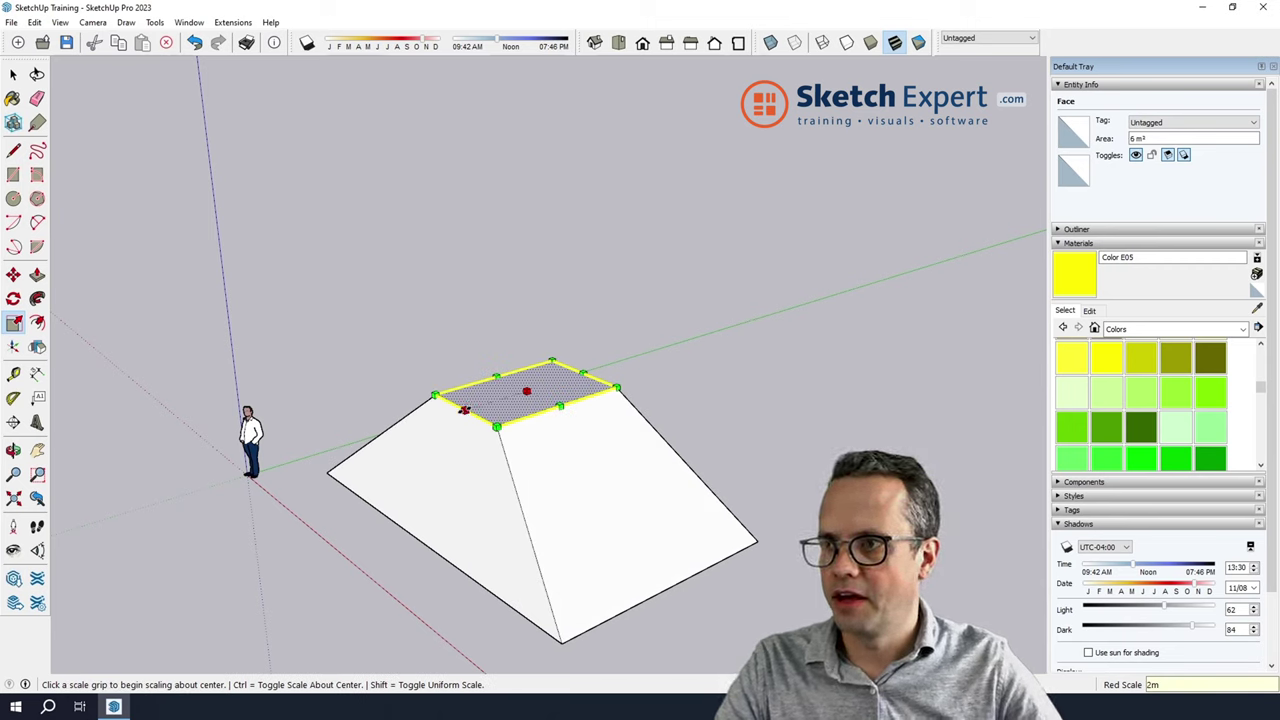
Step: Scale the top face along the green axis to 1 m and deselect it
{"action": "left_click", "coordinate": [465, 410]}
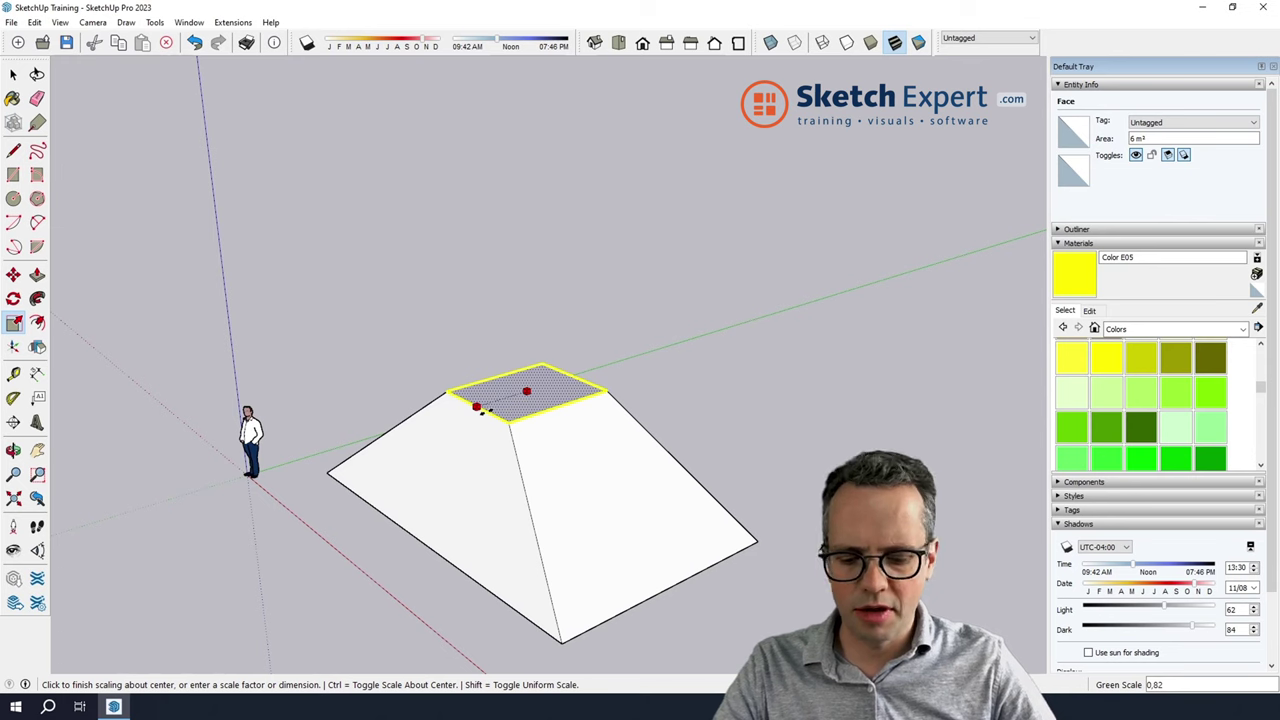
{"action": "type", "text": "1m"}
{"action": "key", "text": "Return"}
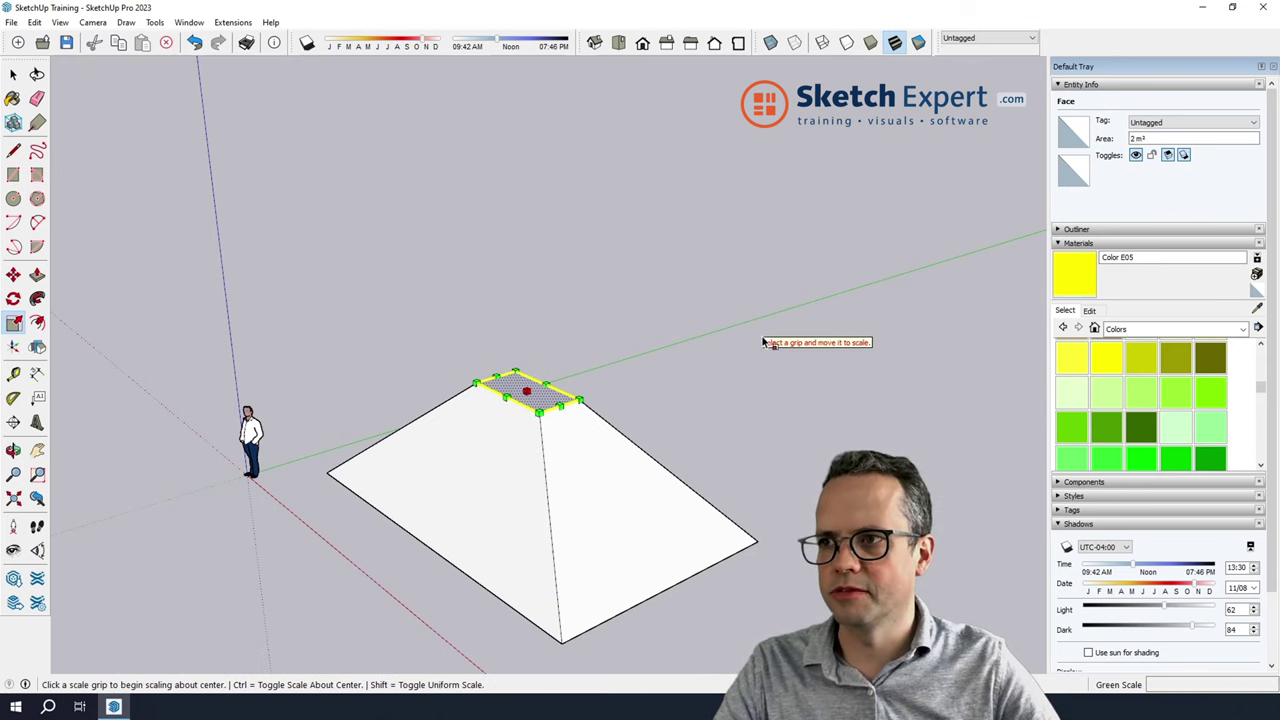
{"action": "key", "text": "space"}
{"action": "left_click", "coordinate": [757, 356]}
{"action": "mouse_move", "coordinate": [757, 356]}
{"action": "middle_mouse_down"}
{"action": "mouse_move", "coordinate": [550, 424]}
{"action": "mouse_move", "coordinate": [673, 485]}
{"action": "middle_mouse_up"}
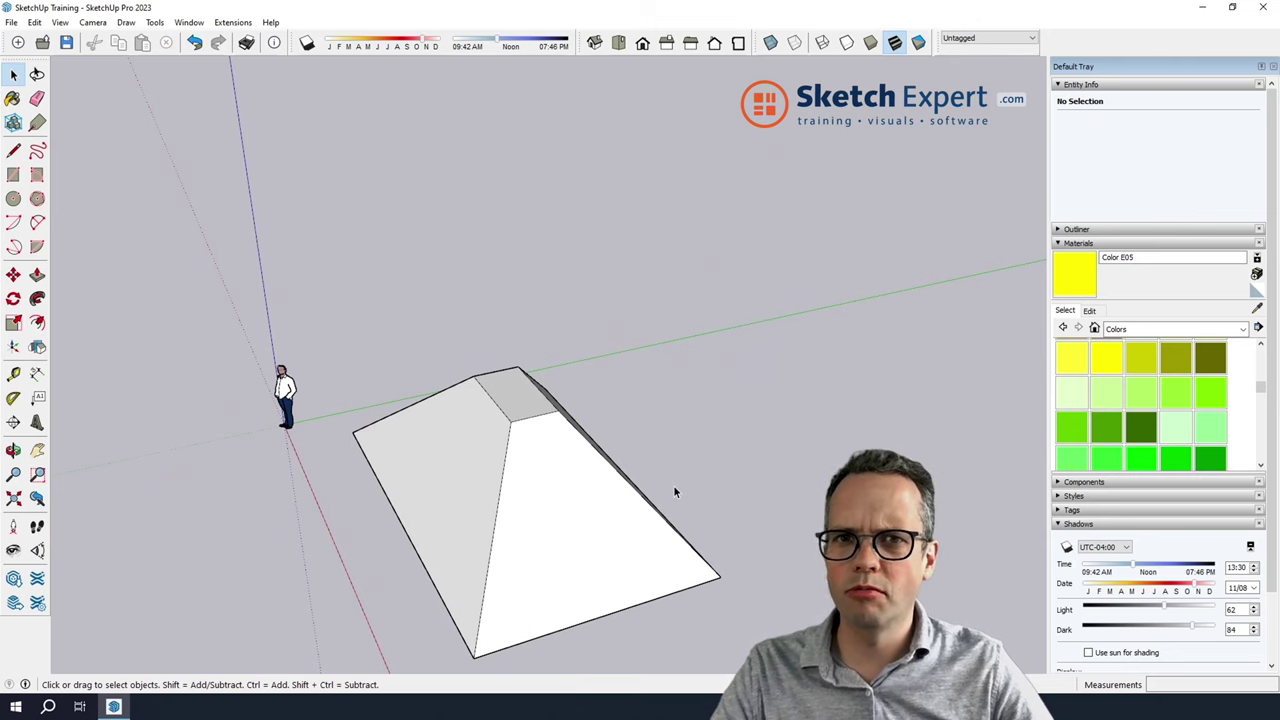
{"action": "mouse_move", "coordinate": [693, 500]}
{"action": "middle_mouse_down"}
{"action": "mouse_move", "coordinate": [668, 478]}
{"action": "mouse_move", "coordinate": [811, 488]}
{"action": "middle_mouse_up"}
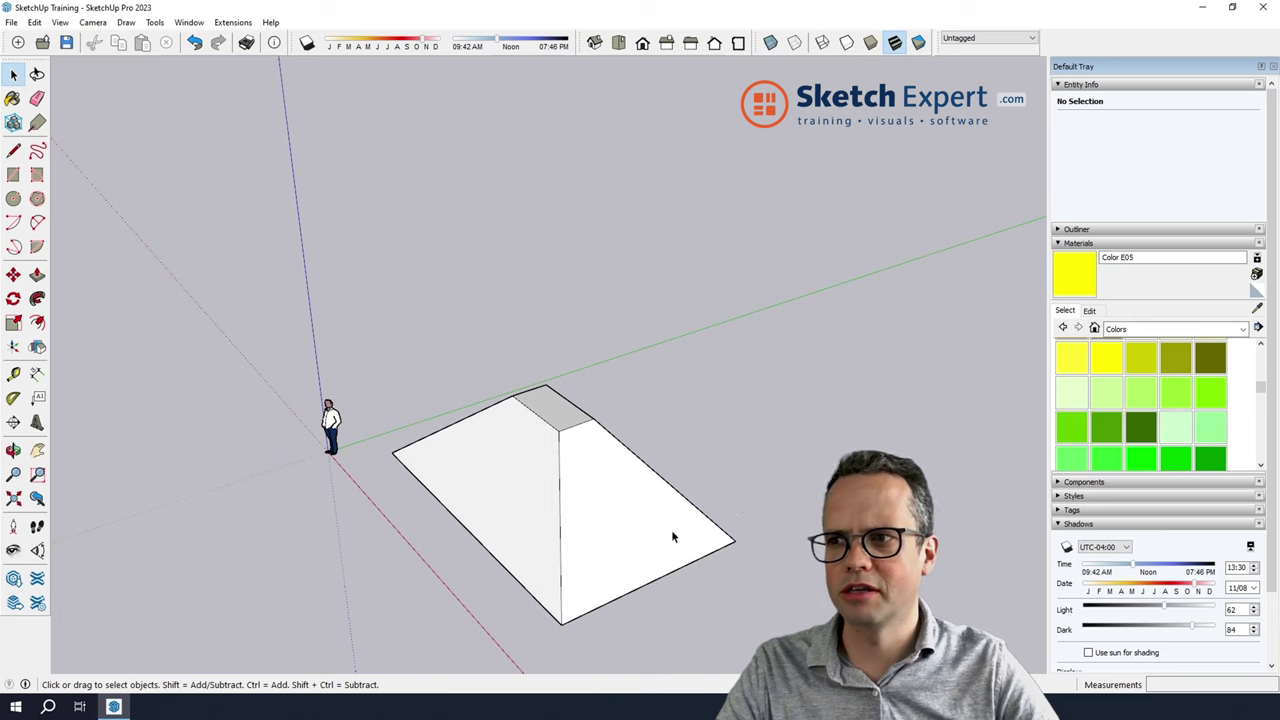
{"action": "triple_click", "coordinate": [580, 550]}
{"action": "middle_click_drag", "start_coordinate": [580, 550], "coordinate": [337, 512]}
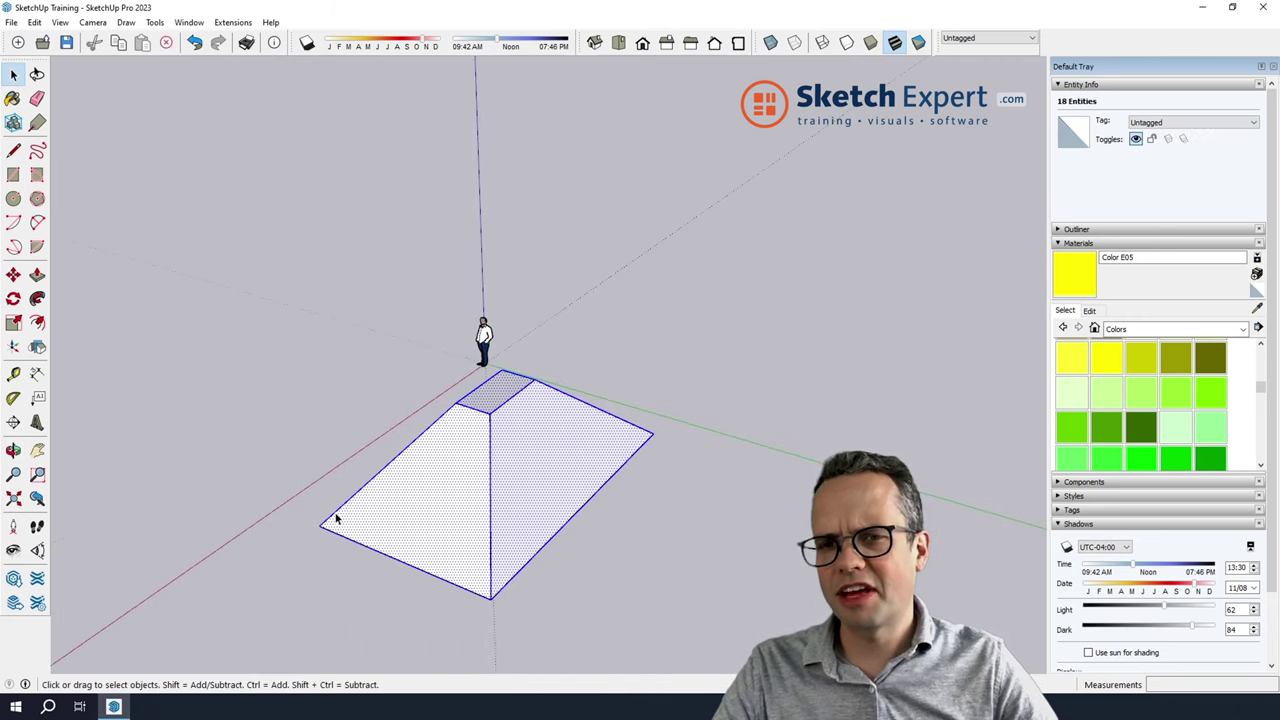